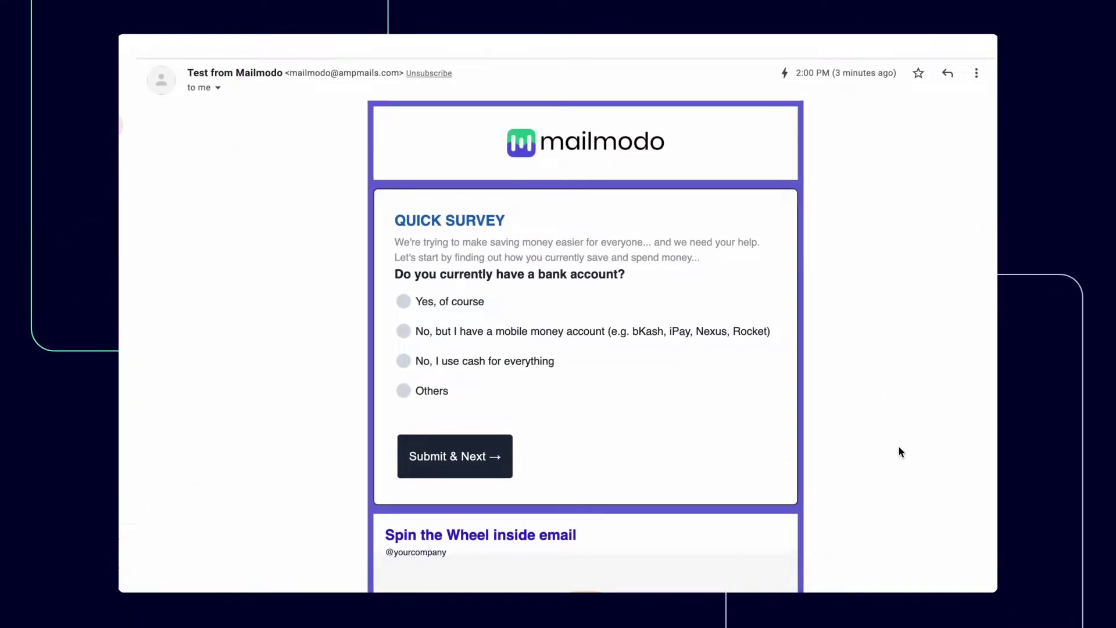
Submit the bank account answer, rate the banking provider 5, and choose 5–10 monthly transactions
click(465, 446)
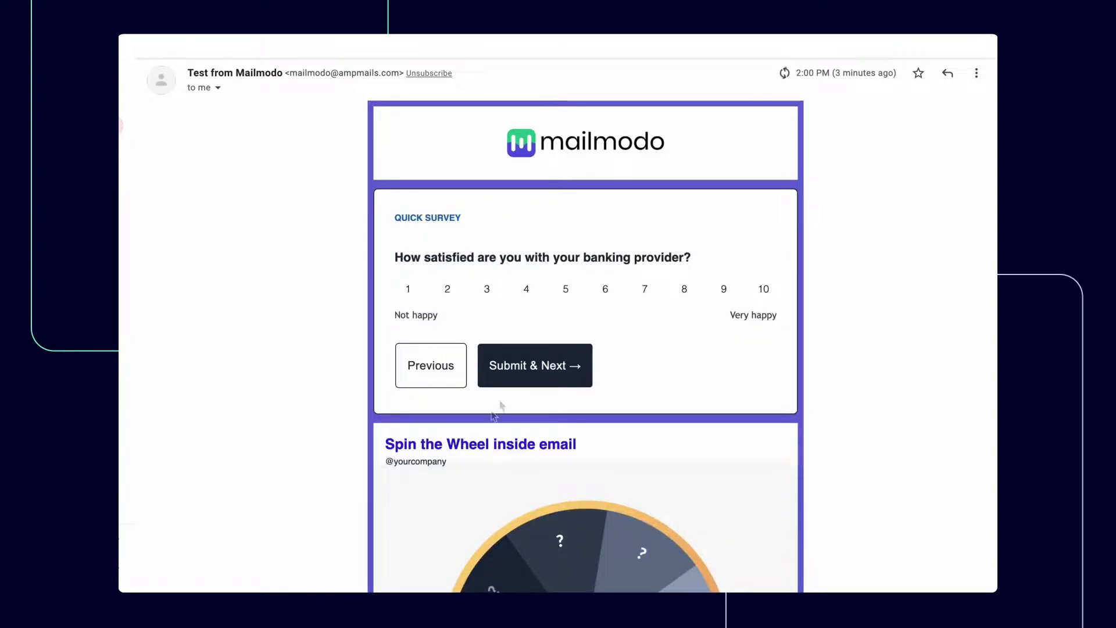
click(557, 368)
click(533, 364)
click(532, 378)
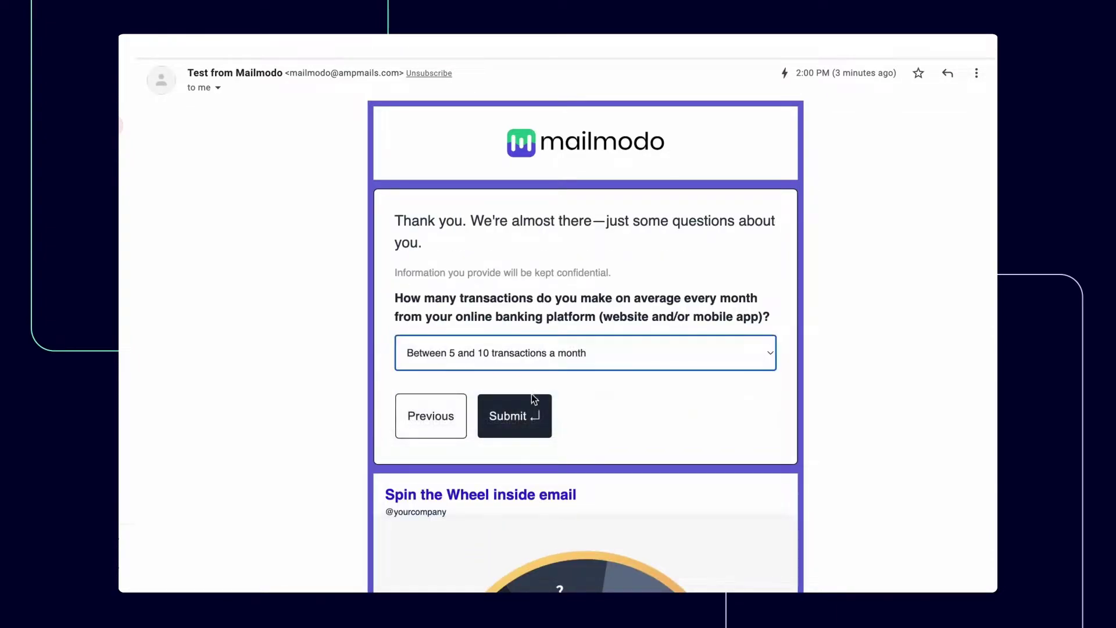
click(532, 401)
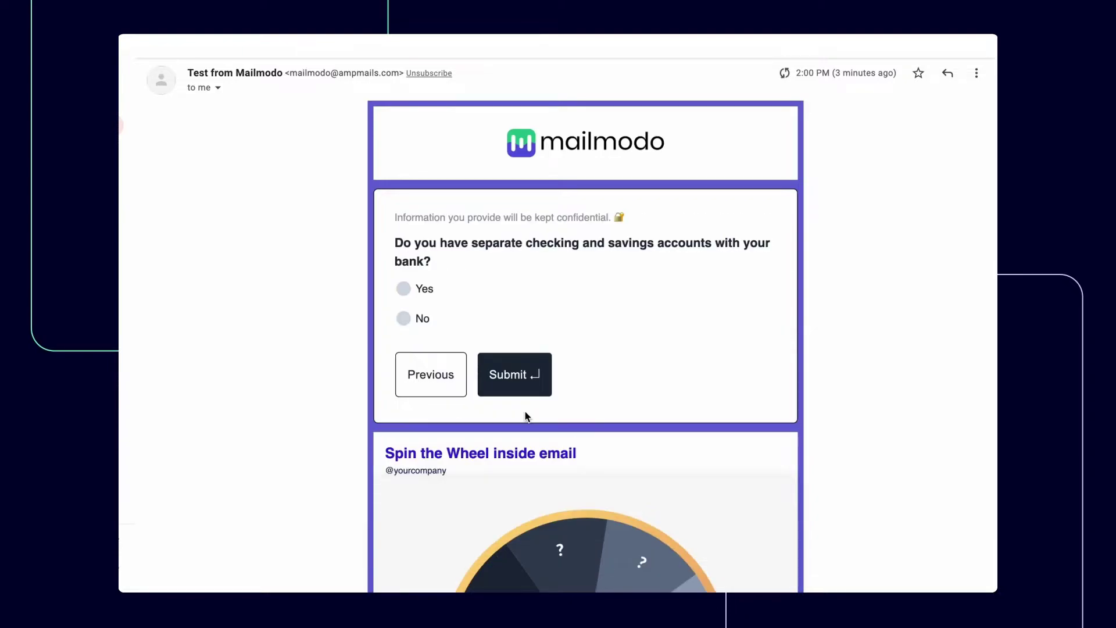
Answer Yes to separate checking and savings accounts, rate savings 4, and submit the survey
click(503, 372)
click(527, 290)
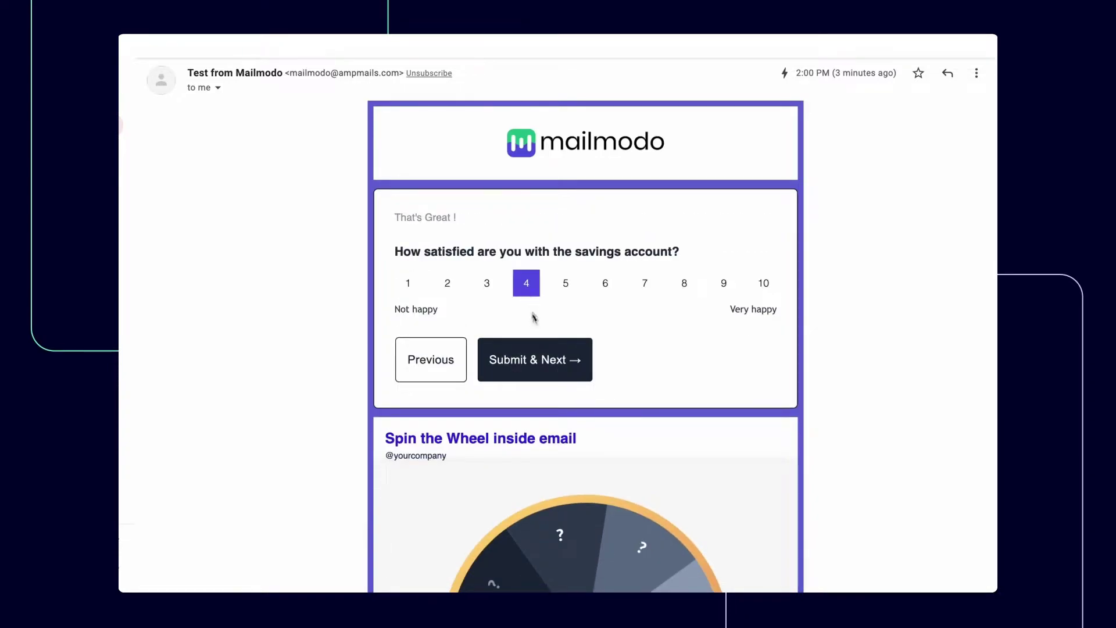
click(540, 360)
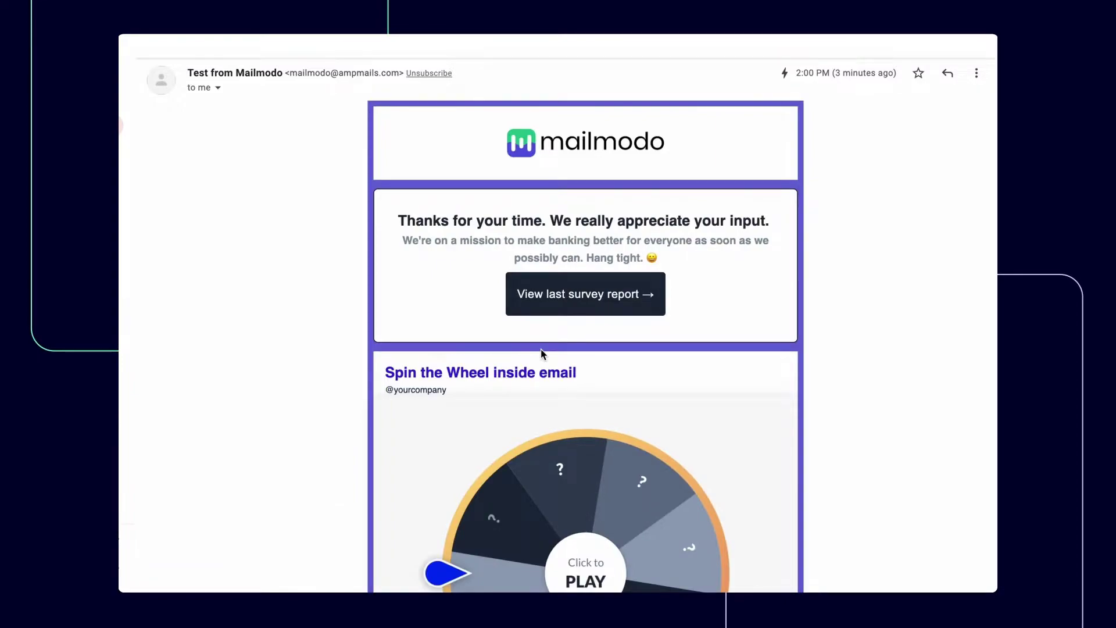
scroll(541, 354, down, 5)
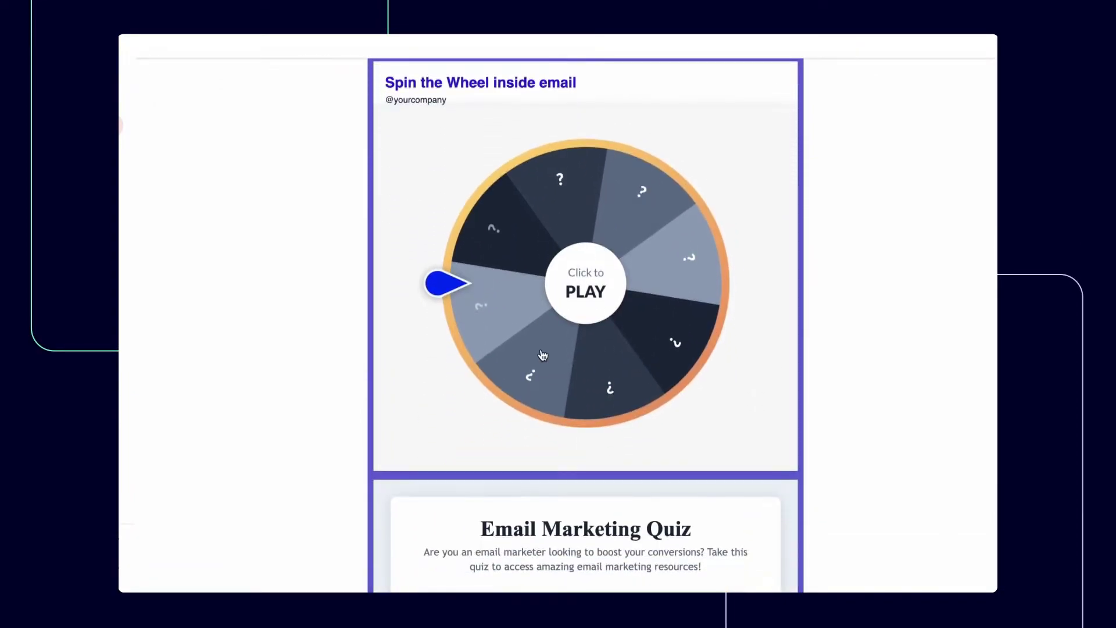
scroll(542, 354, down, 10)
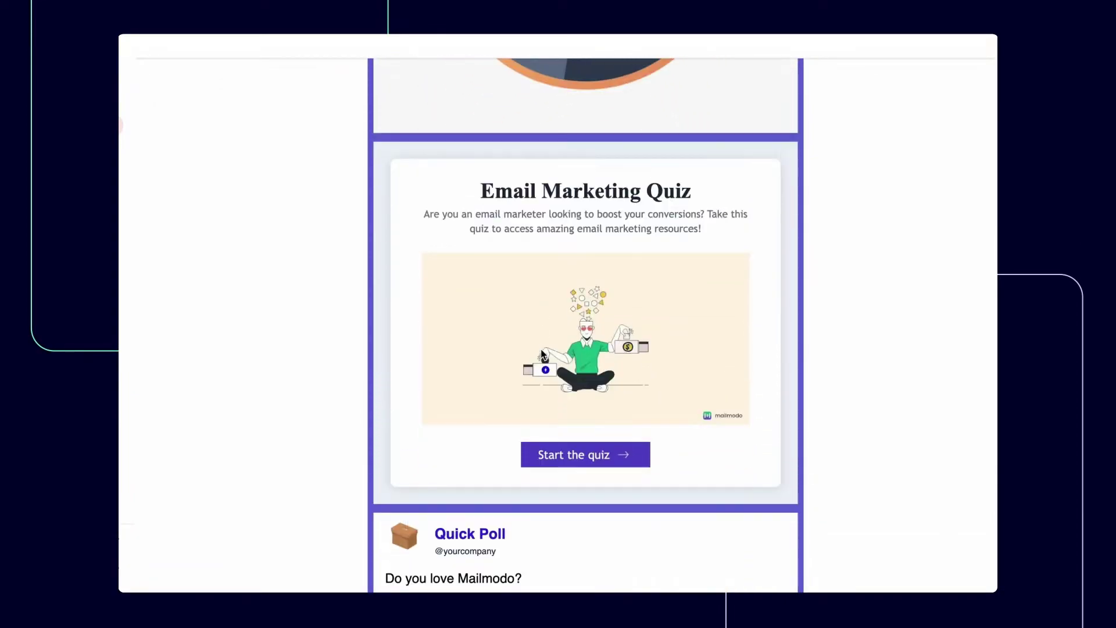
scroll(540, 353, down, 7)
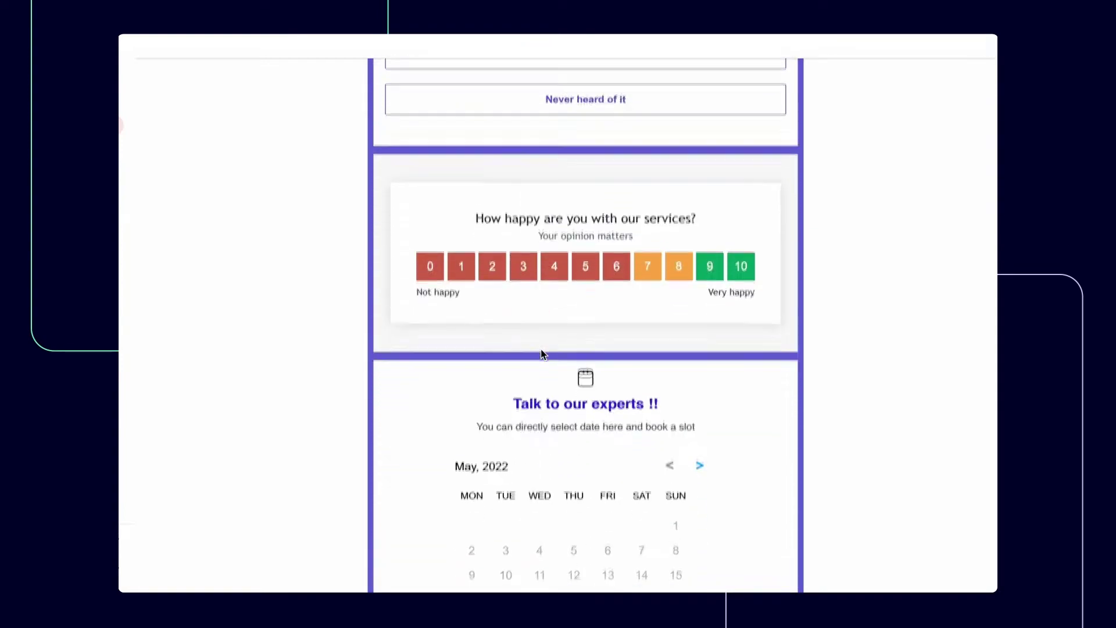
scroll(541, 353, down, 1)
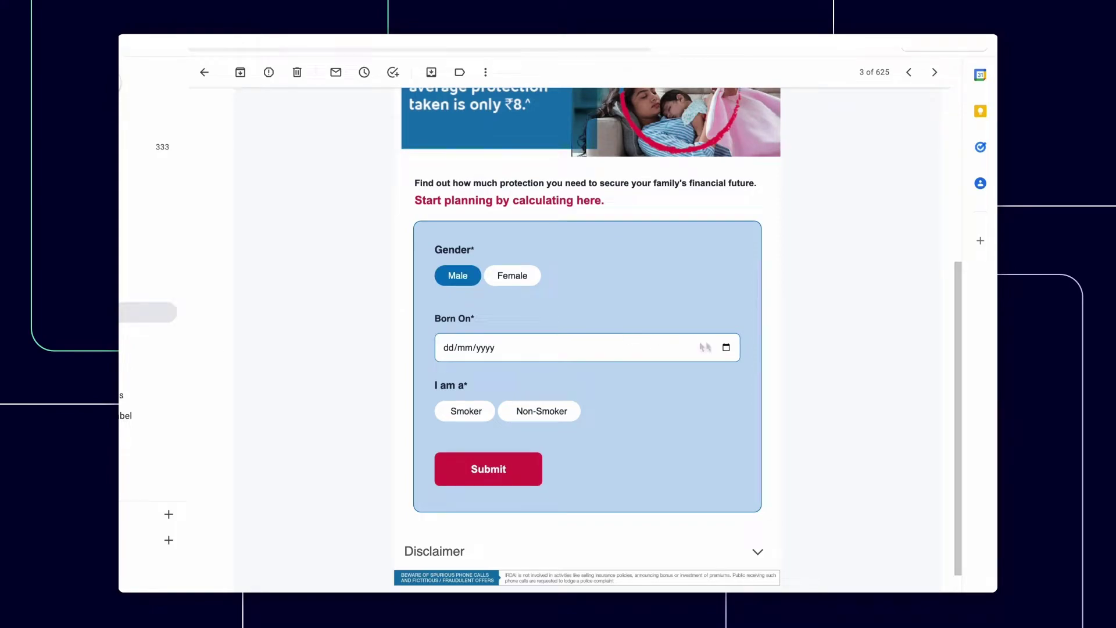
Enter a birth date and Non-Smoker, then calculate cover for Spouse with 10 - 15 Lakhs earnings
click(726, 348)
click(505, 436)
click(542, 411)
click(512, 470)
click(510, 309)
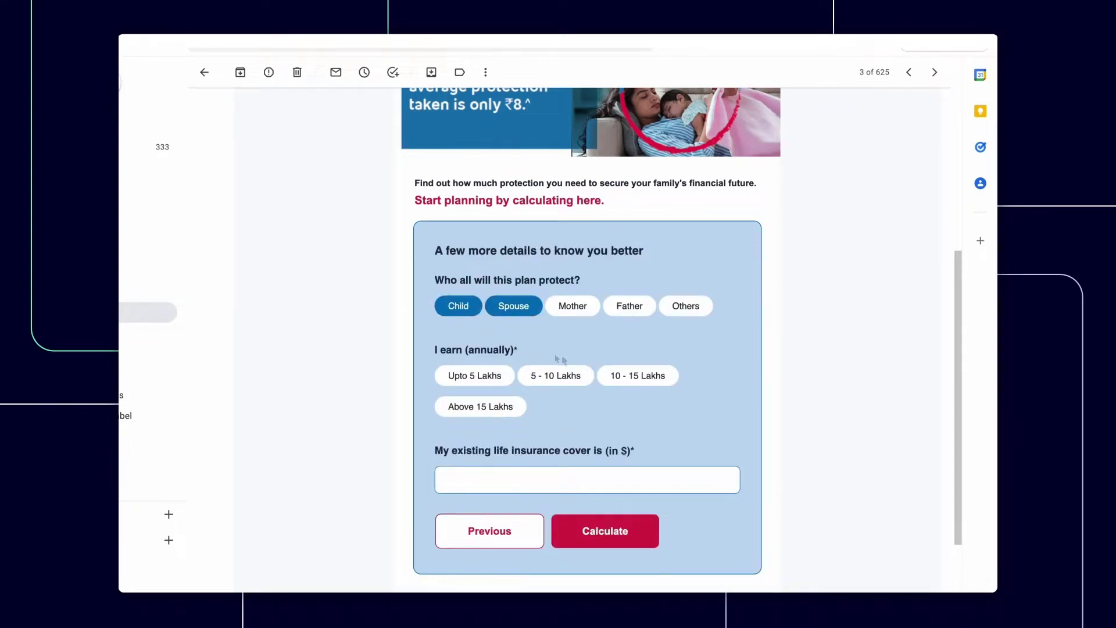
click(638, 375)
click(518, 474)
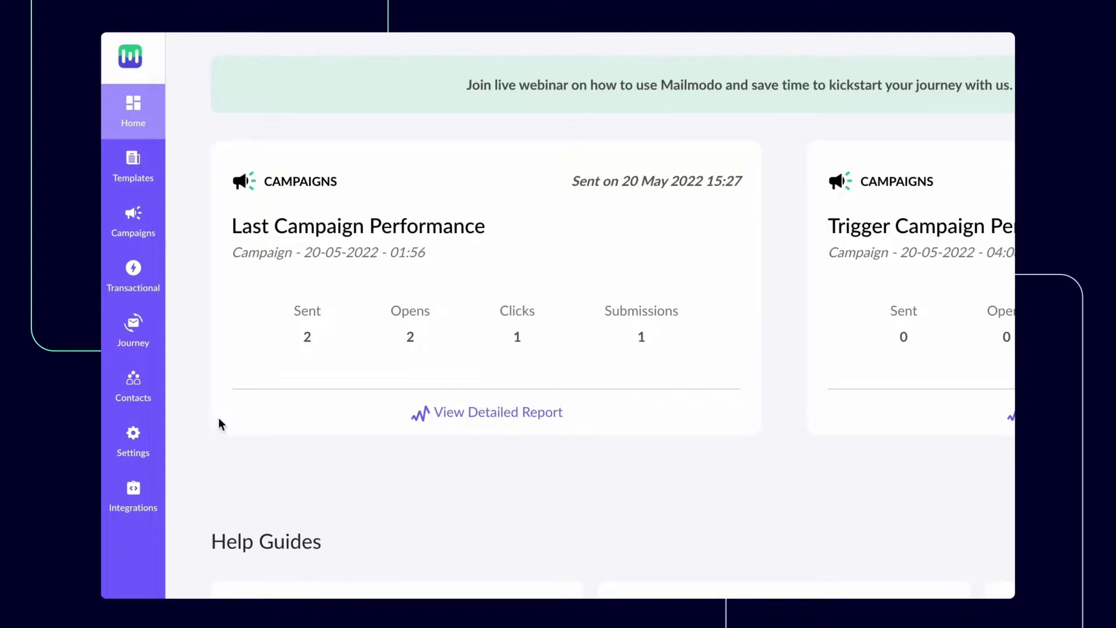
Start a new template from the Templates list and browse the Choose Template gallery
click(133, 169)
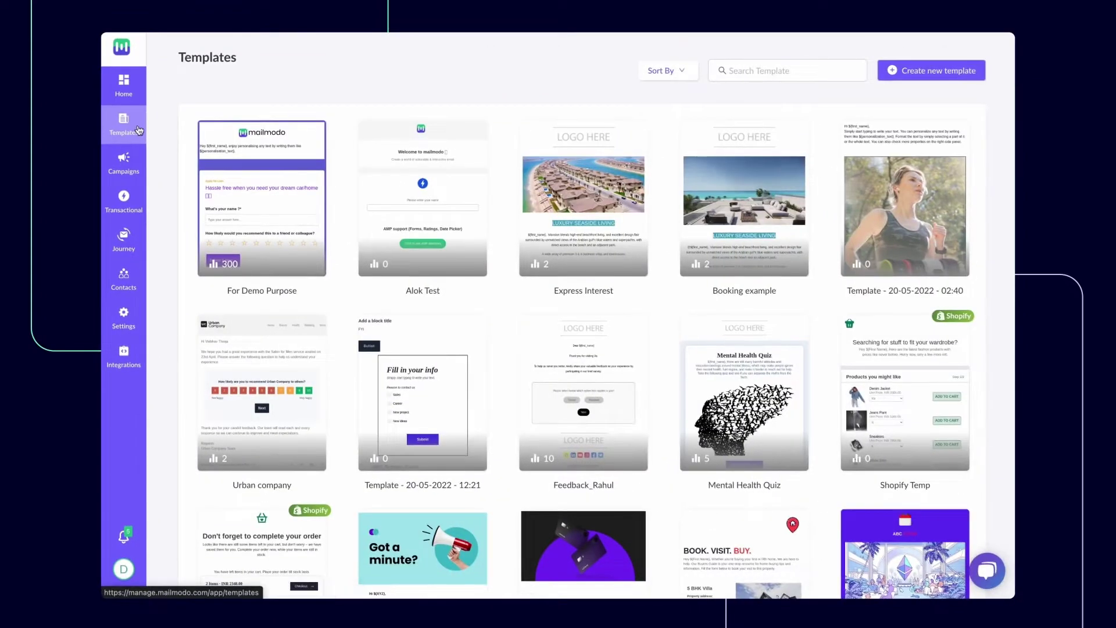
click(942, 72)
scroll(839, 183, down, 1)
scroll(839, 184, down, 20)
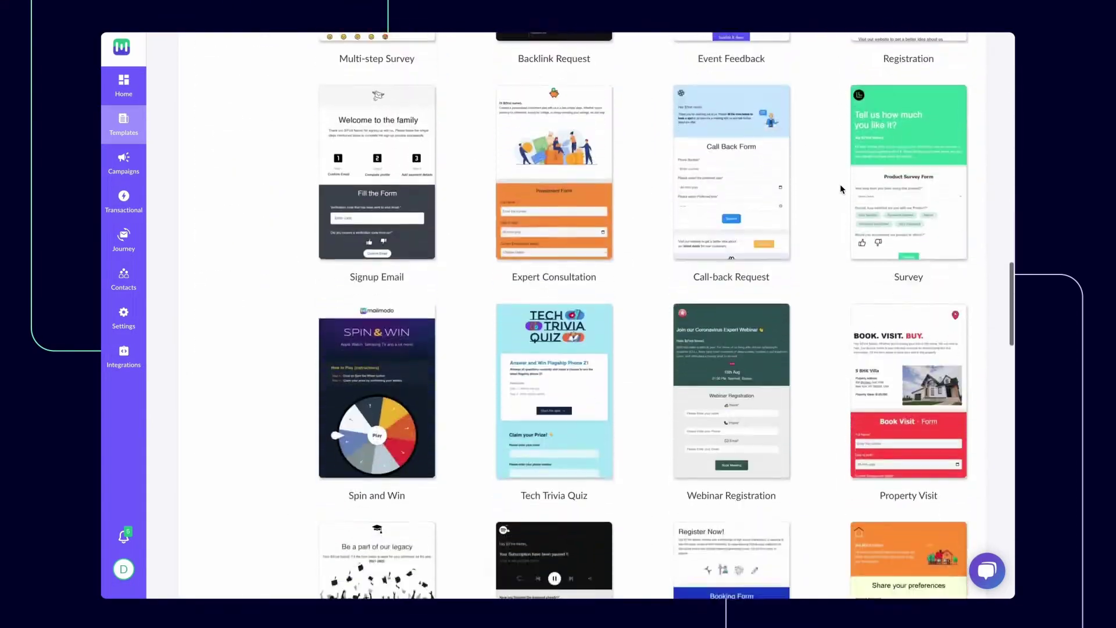
scroll(840, 184, down, 15)
scroll(840, 184, up, 20)
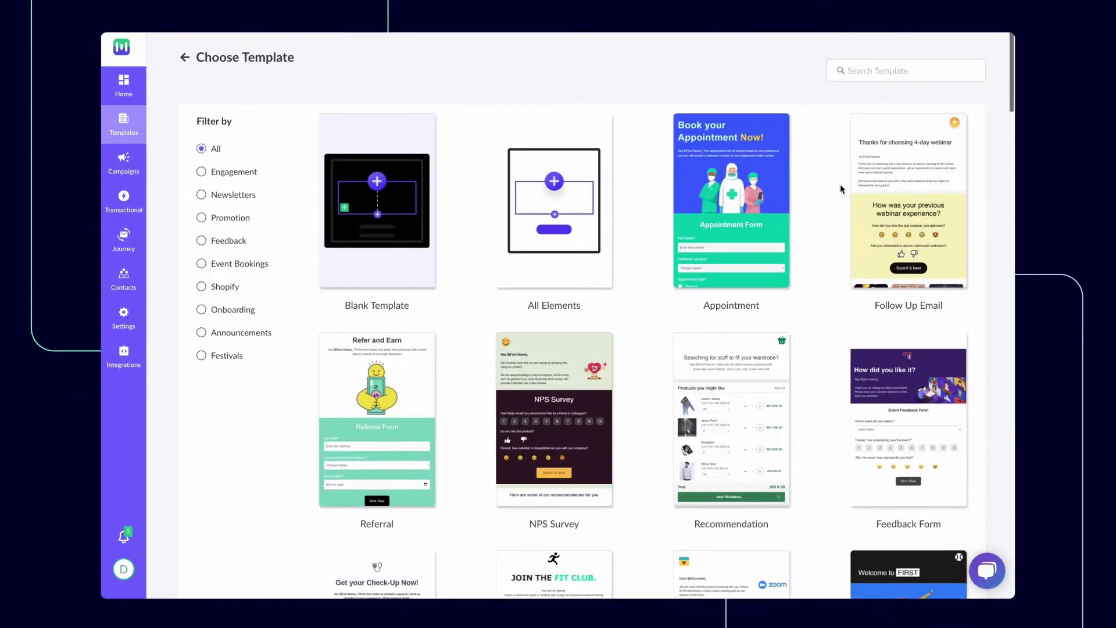
Start from the Blank Template and insert the three-column Feature 1–3 layout
click(404, 231)
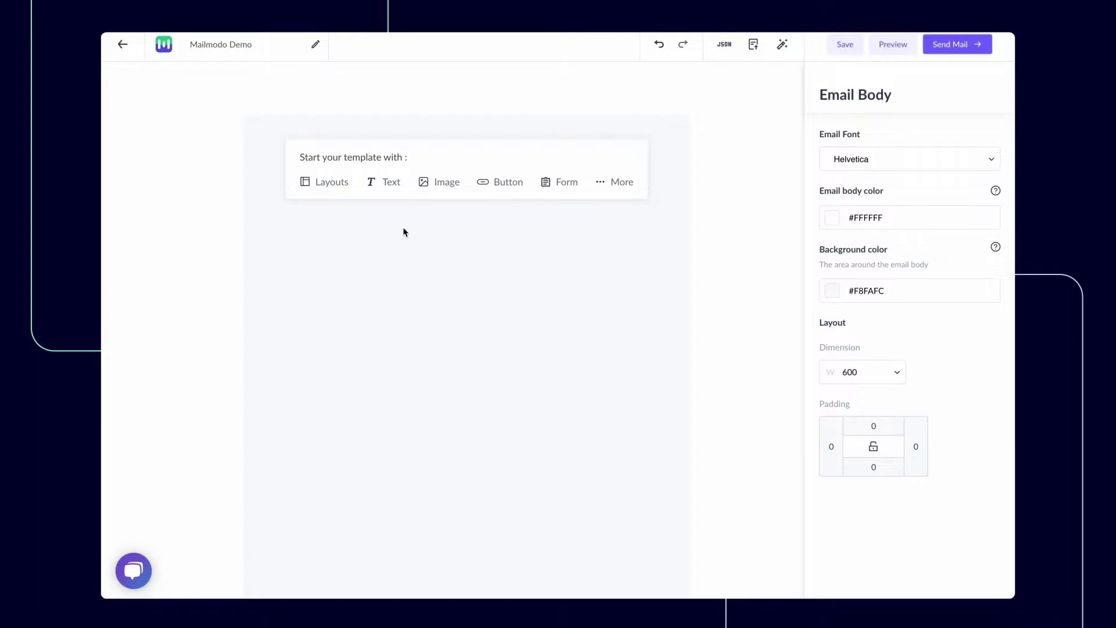
click(339, 190)
click(468, 290)
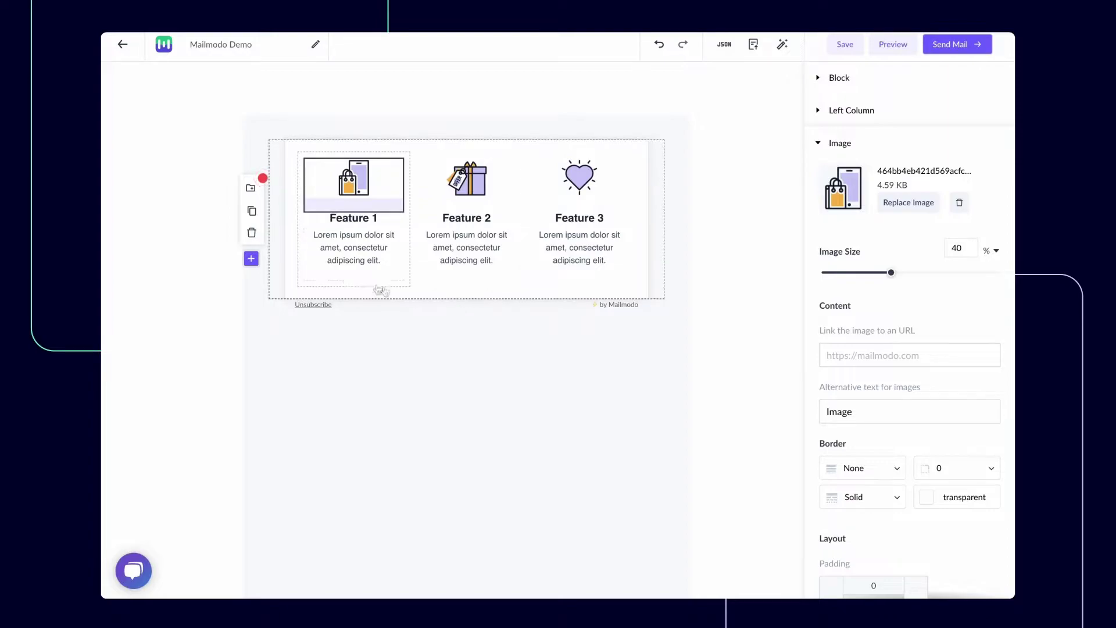
Add a paragraph block and move it above the features row
click(251, 259)
mouse_move(224, 314)
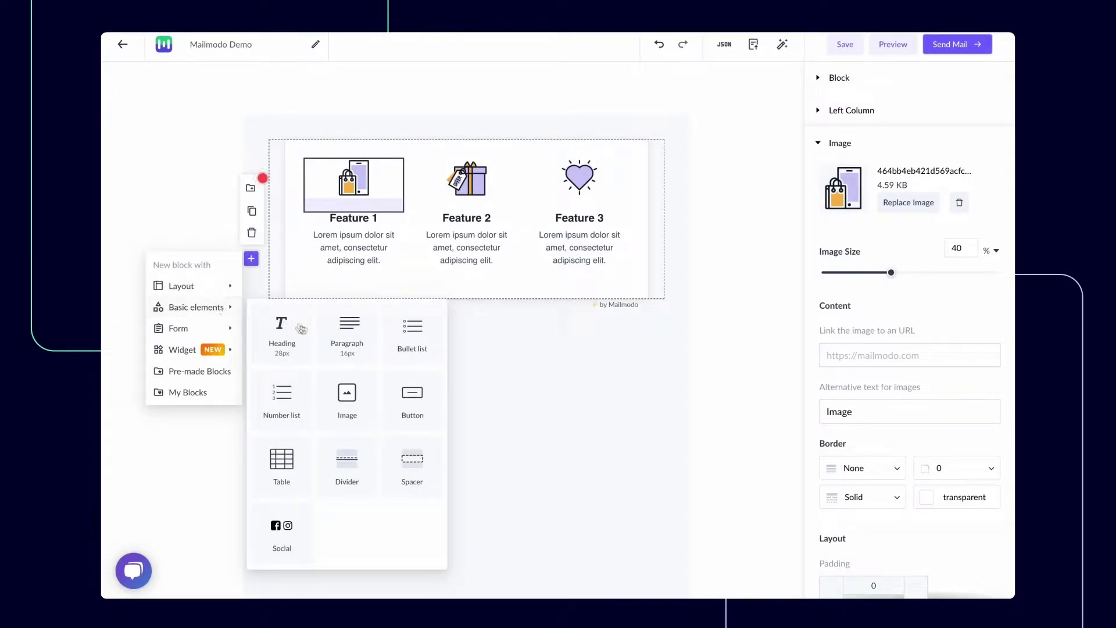
click(341, 338)
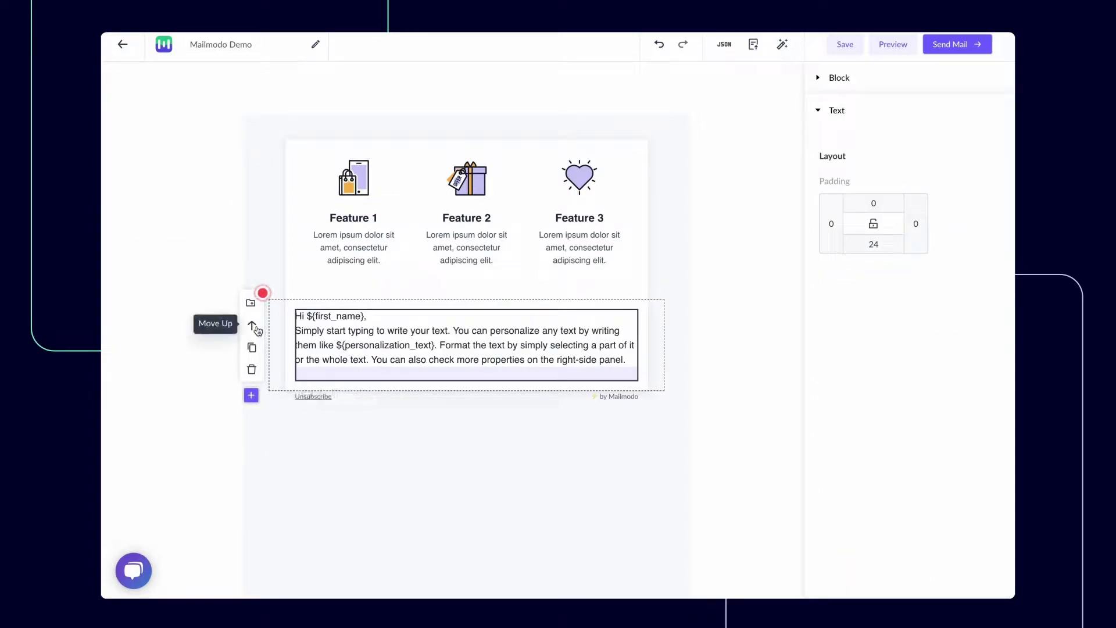
click(252, 325)
Add an image block with the uploaded Mailmodo Bulletin banner and move it above the greeting
click(251, 236)
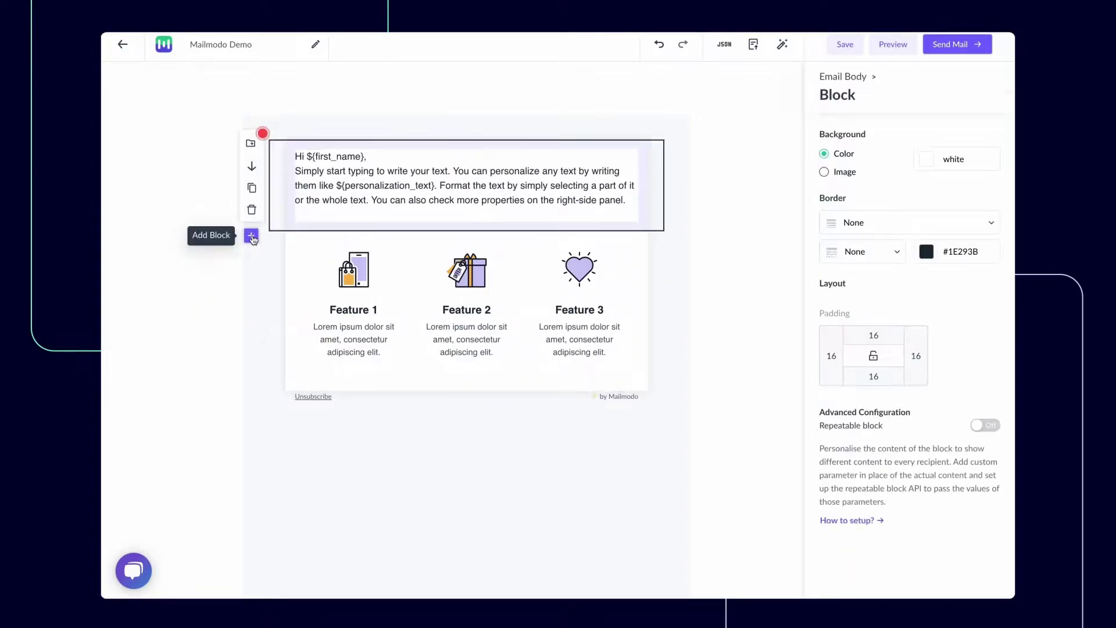
mouse_move(220, 294)
click(359, 382)
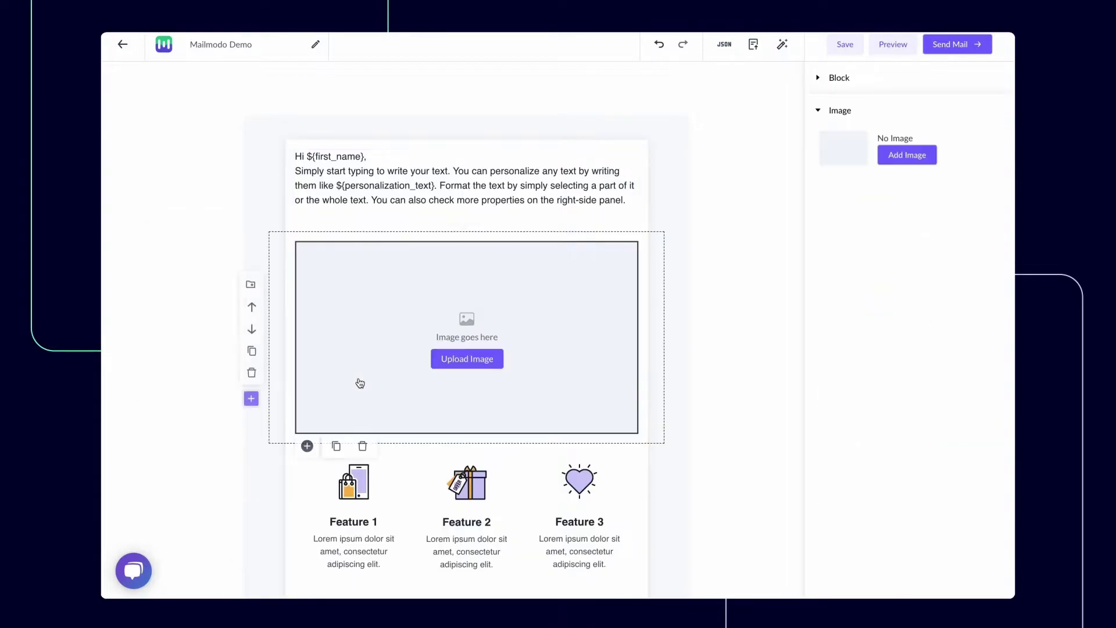
click(415, 374)
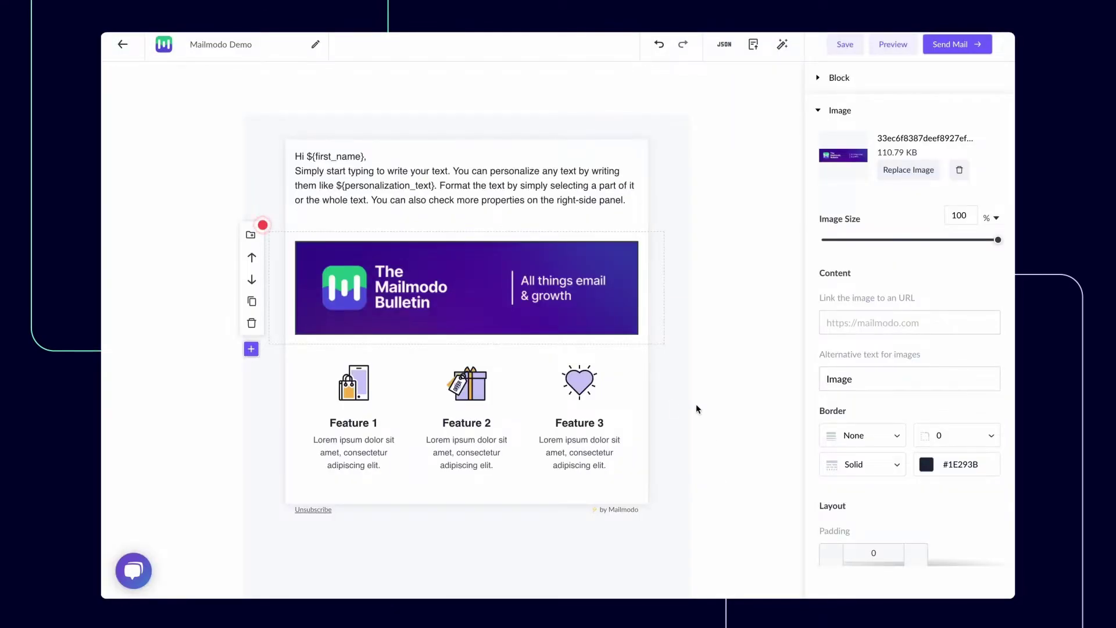
click(251, 258)
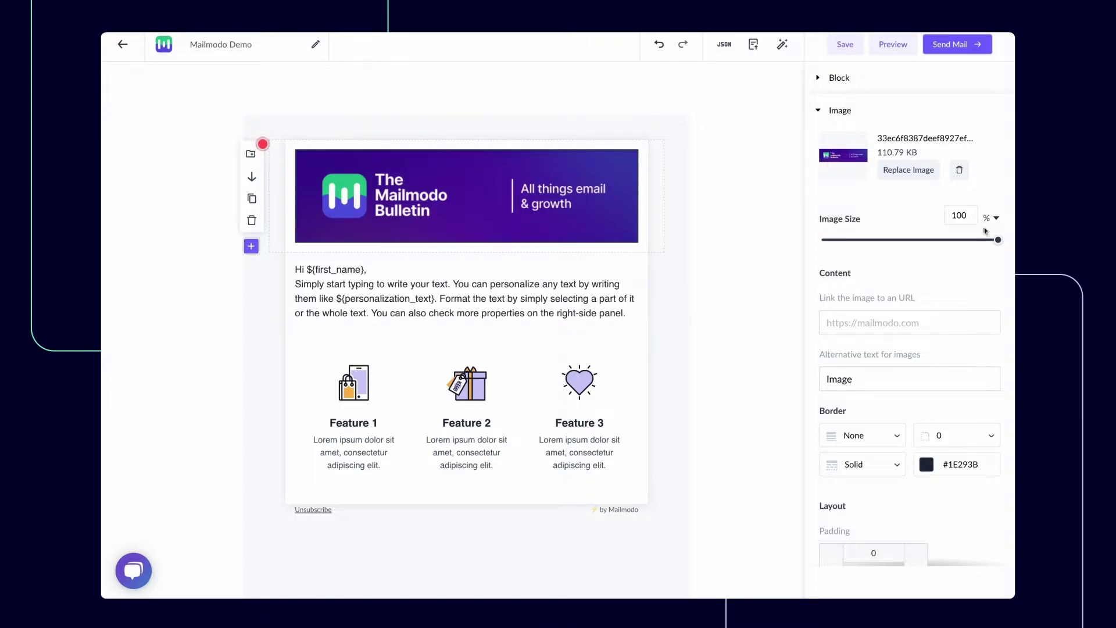
drag(992, 243, 998, 241)
scroll(926, 477, down, 5)
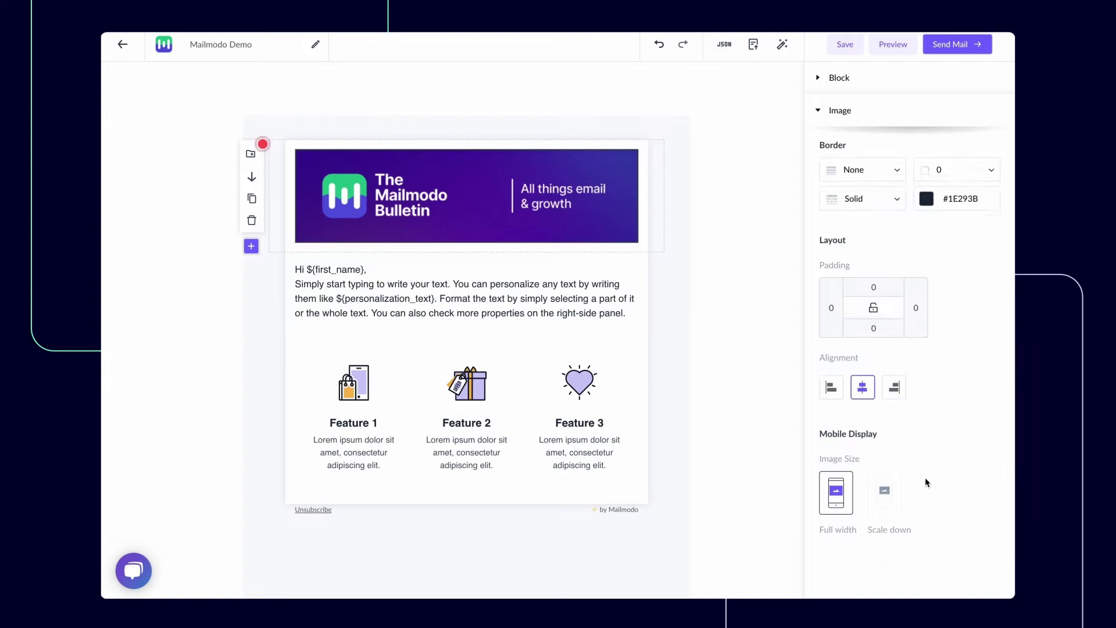
scroll(925, 476, up, 5)
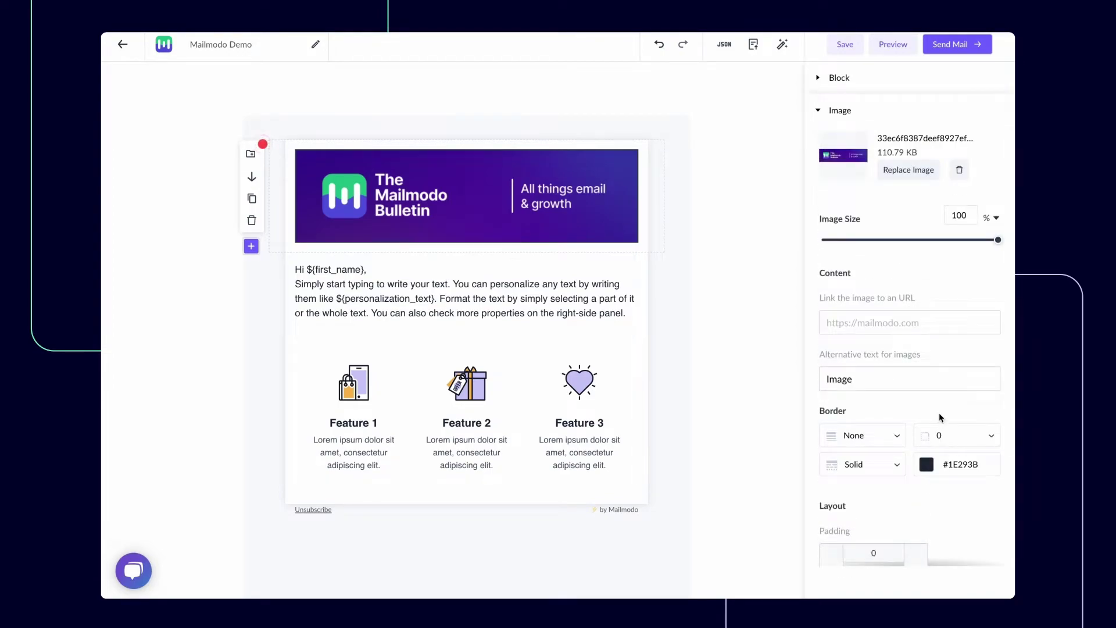
Preview the Feature row's mobile layout, keep it side by side, and set the banner to full width on mobile
click(646, 500)
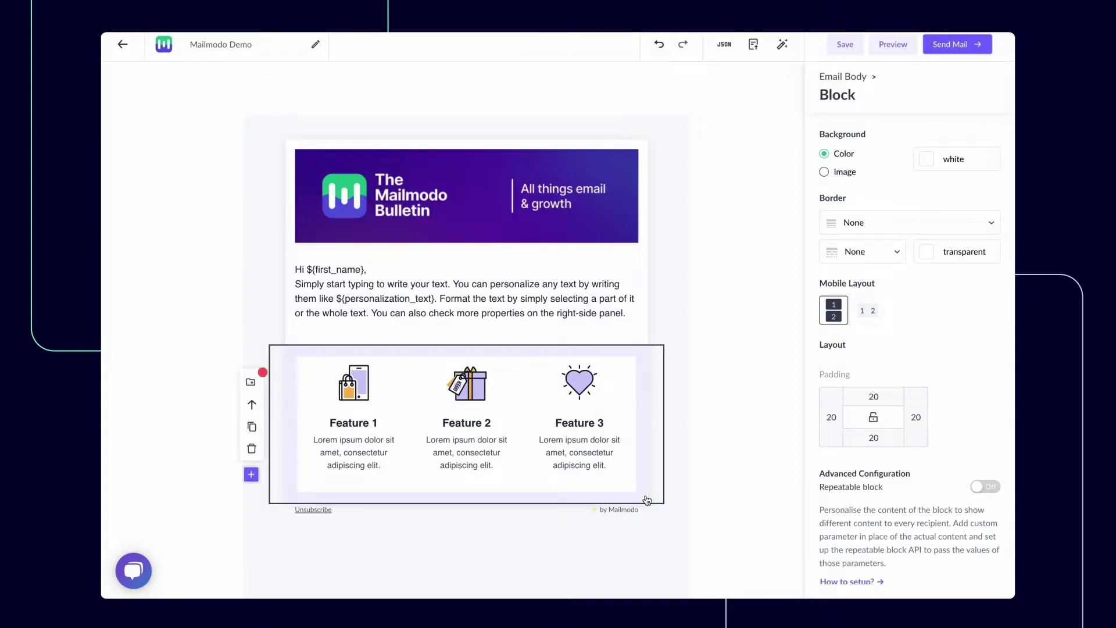
click(871, 313)
click(835, 311)
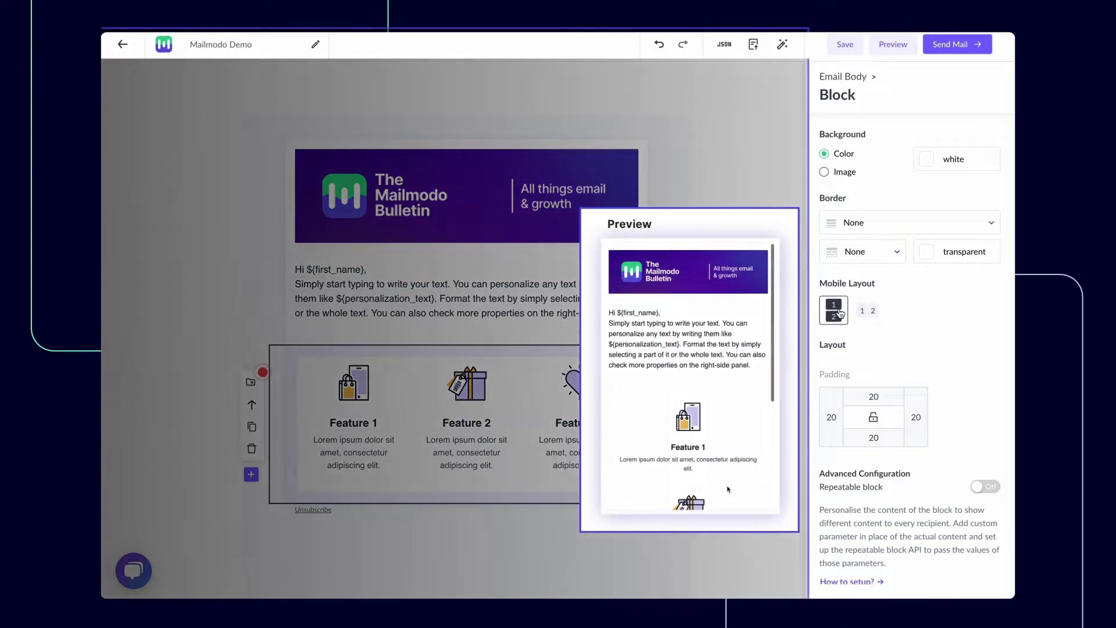
scroll(727, 489, down, 5)
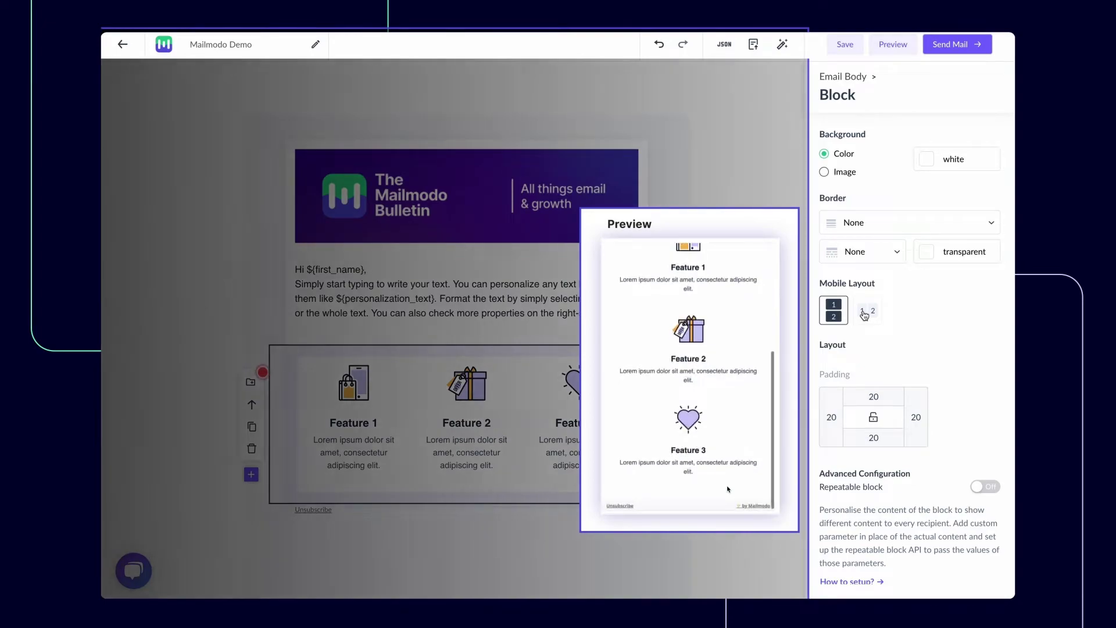
click(866, 311)
click(622, 216)
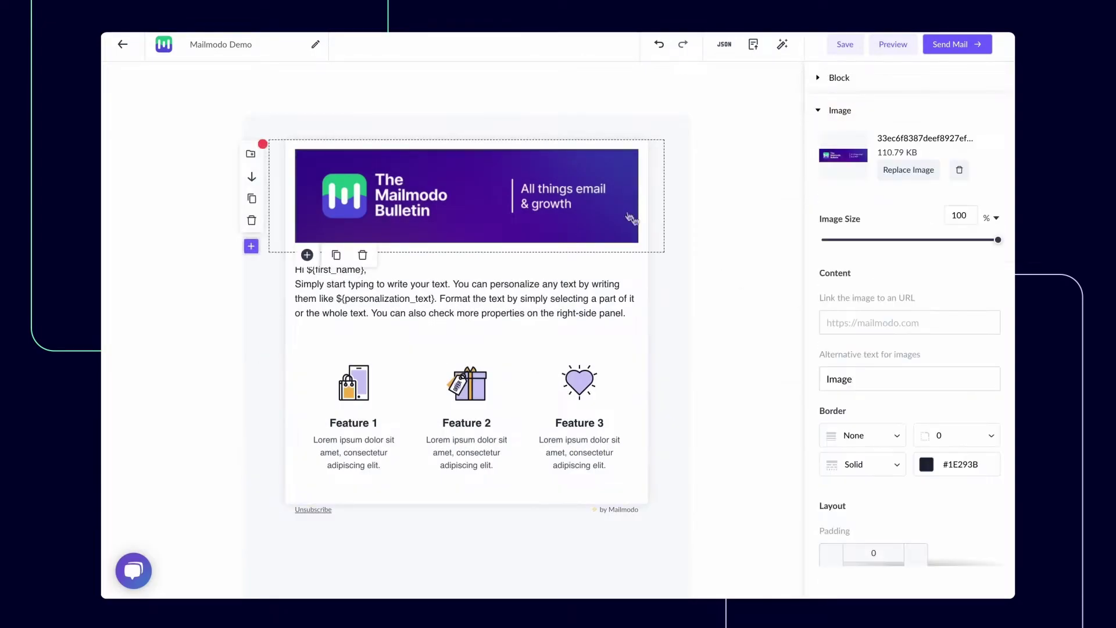
scroll(898, 380, down, 5)
click(880, 506)
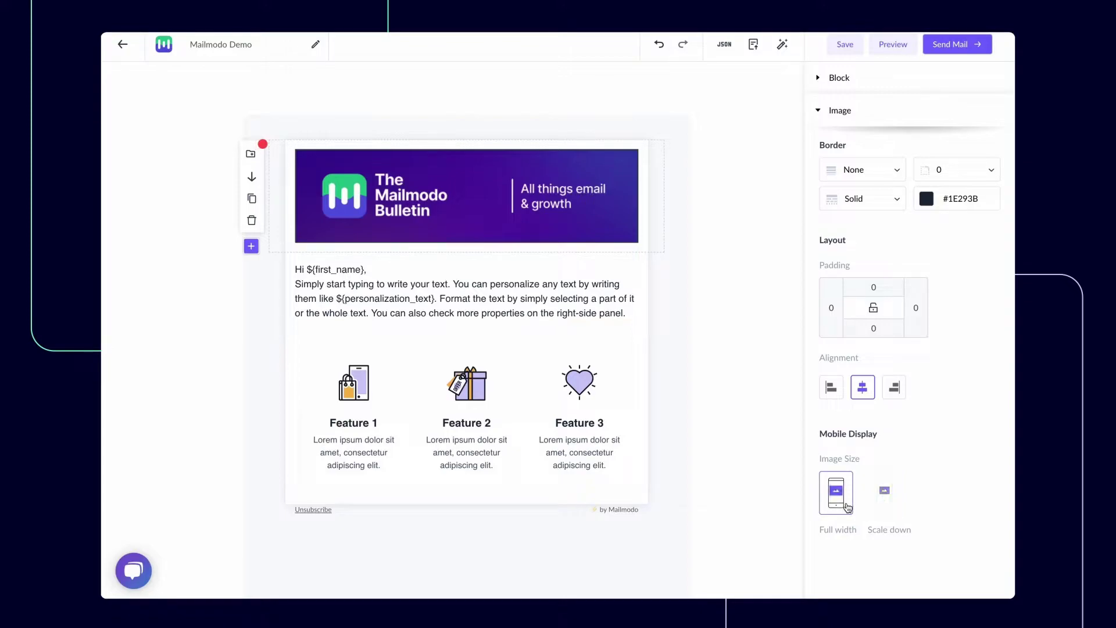
Make the banner scale down on mobile and replace 'selecting' with the ${first_name} placeholder
click(880, 509)
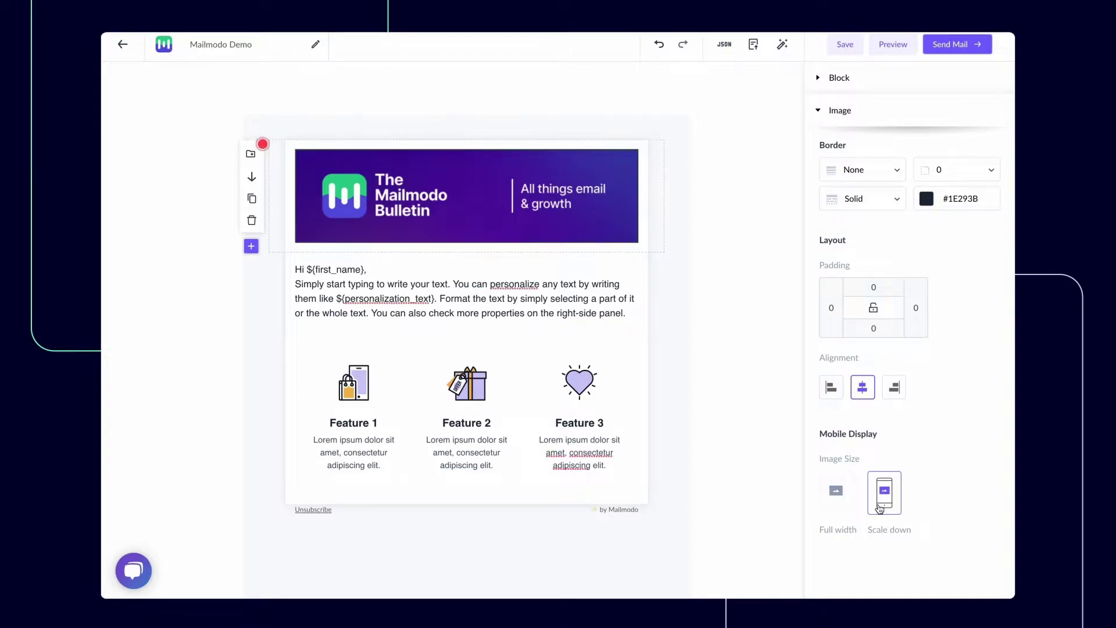
click(563, 298)
double_click(570, 298)
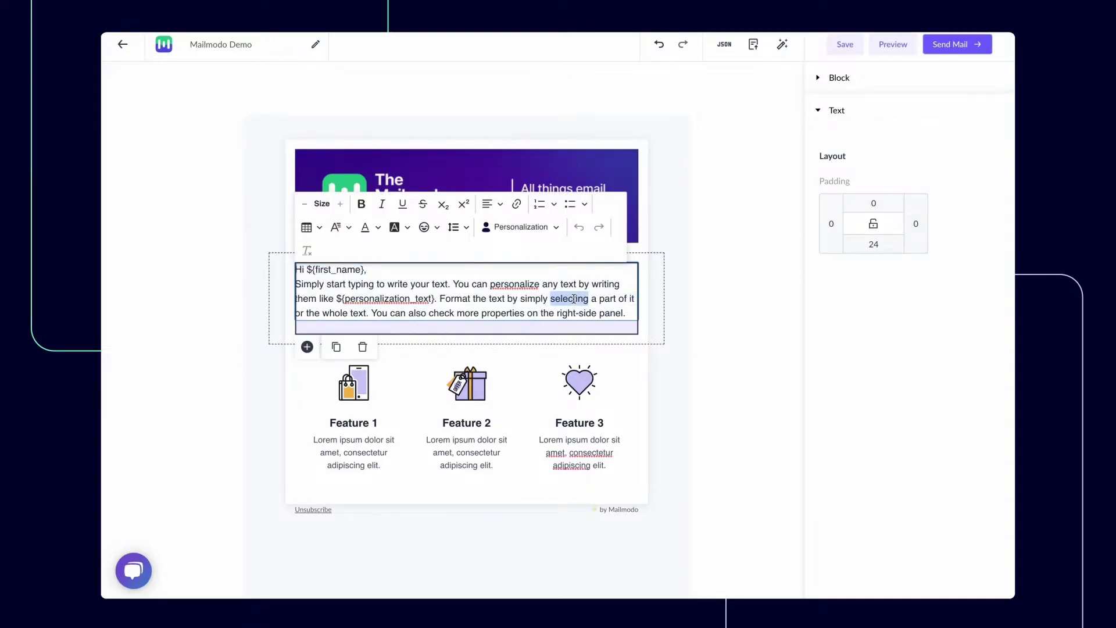
click(535, 227)
scroll(541, 337, down, 4)
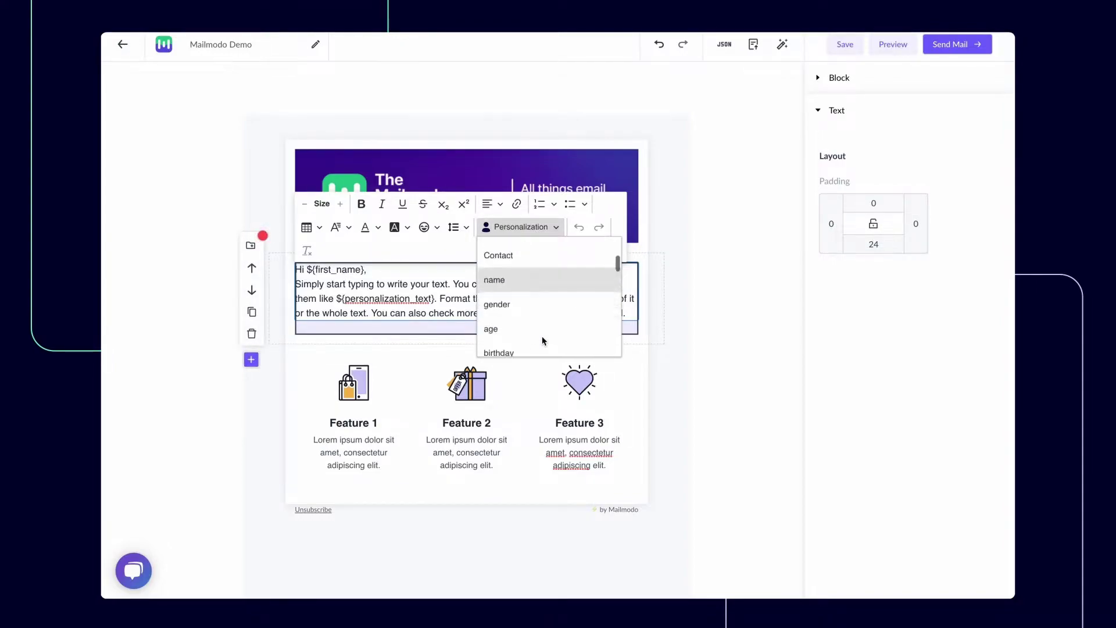
scroll(542, 337, down, 2)
scroll(542, 337, up, 6)
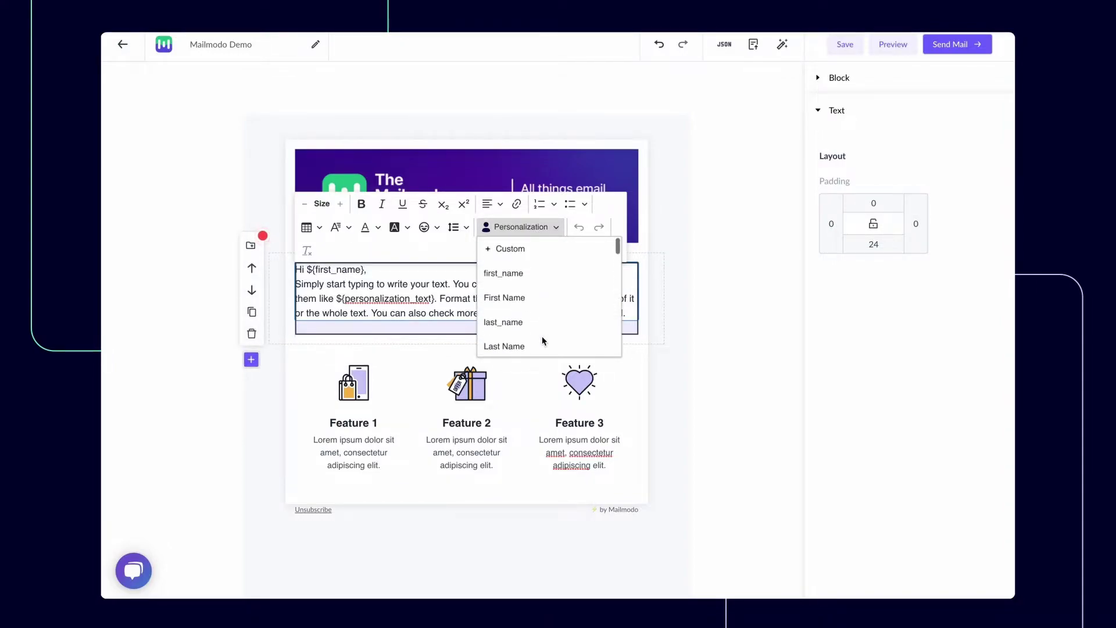
click(542, 278)
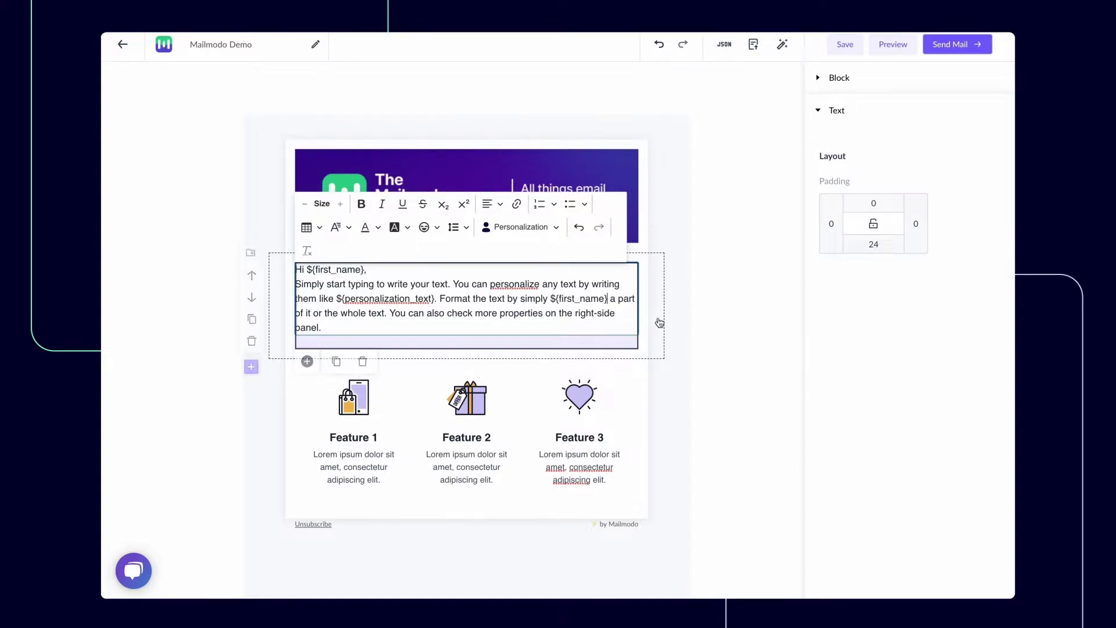
Review the banner's Image from URL > Dynamic URL replacement option and close without changes
click(654, 179)
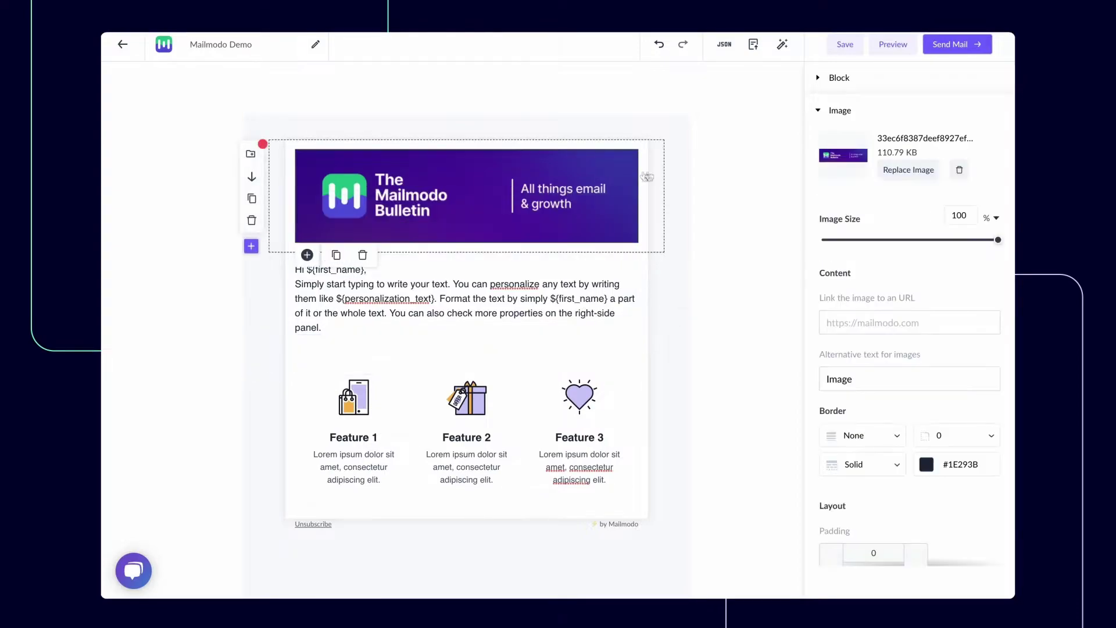
click(901, 173)
click(541, 173)
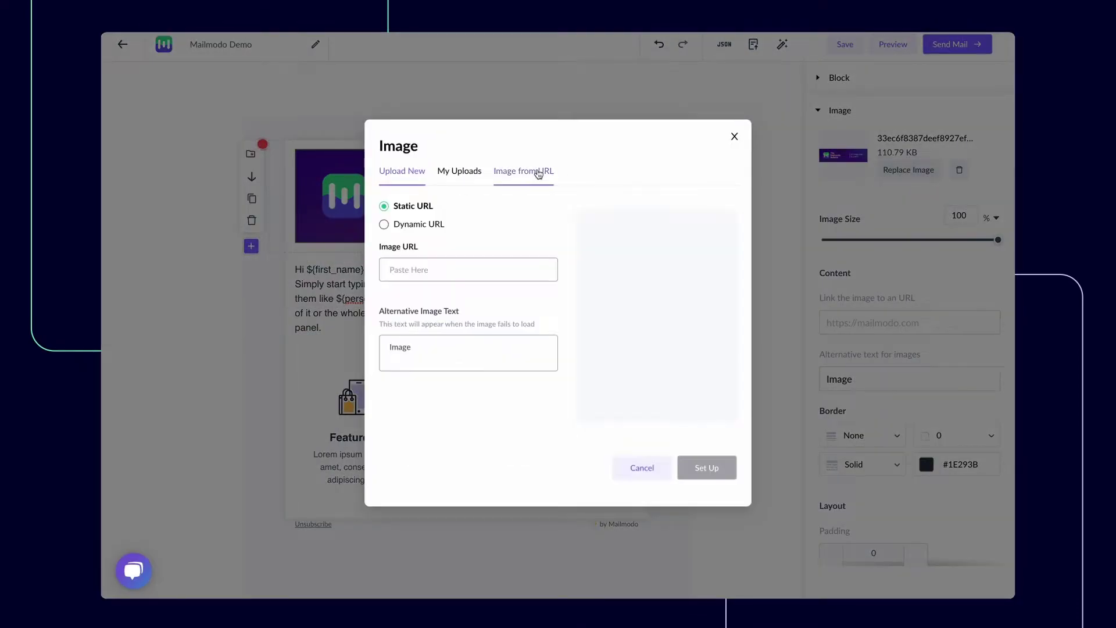
click(440, 229)
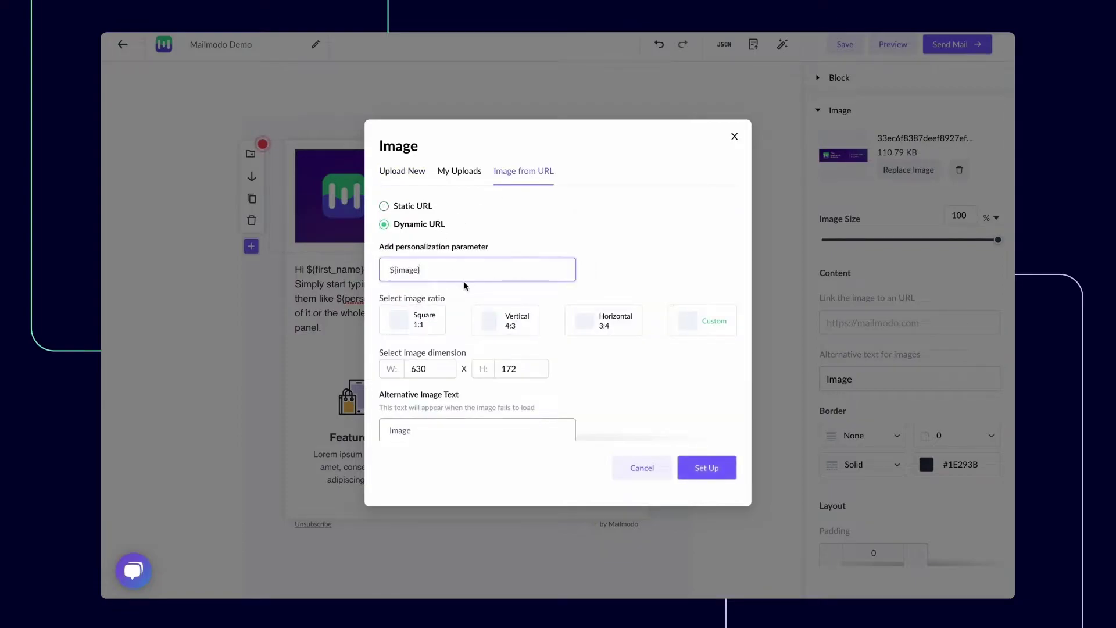
scroll(460, 299, down, 1)
scroll(459, 302, up, 1)
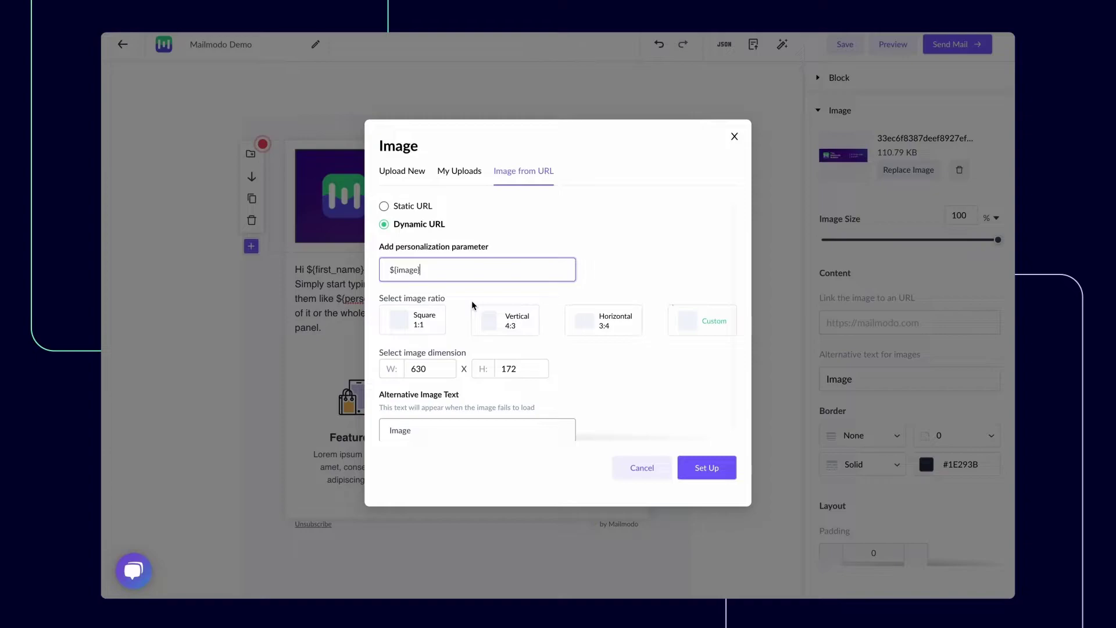
click(734, 137)
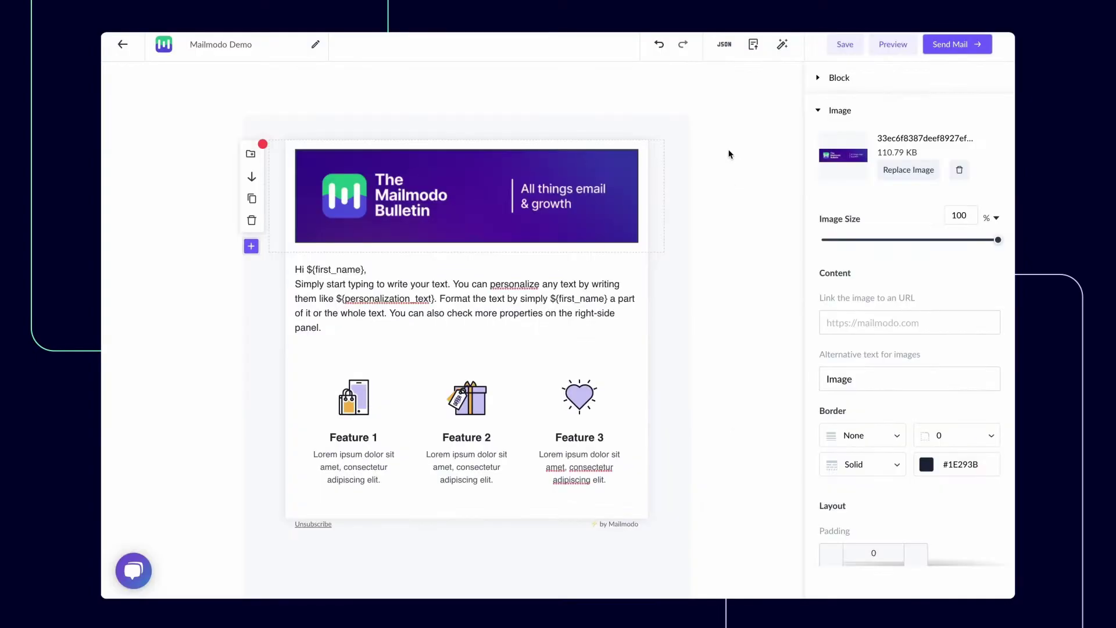
Browse the Pre-made Form Blocks and insert the 'How was the webinar?' form below the Feature row
click(277, 433)
click(251, 489)
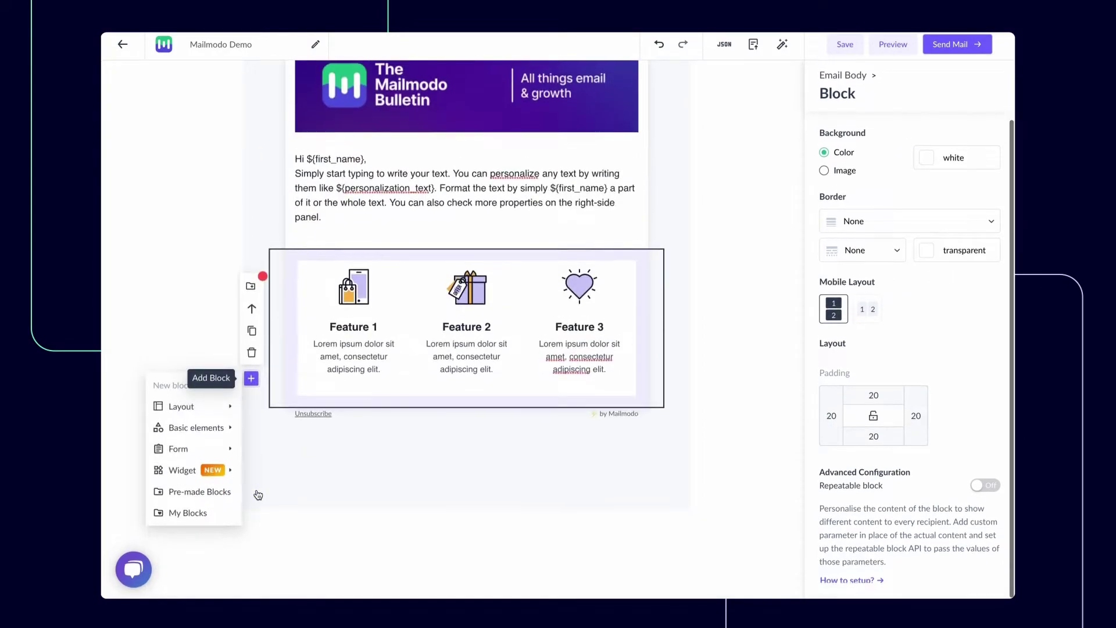
mouse_move(231, 454)
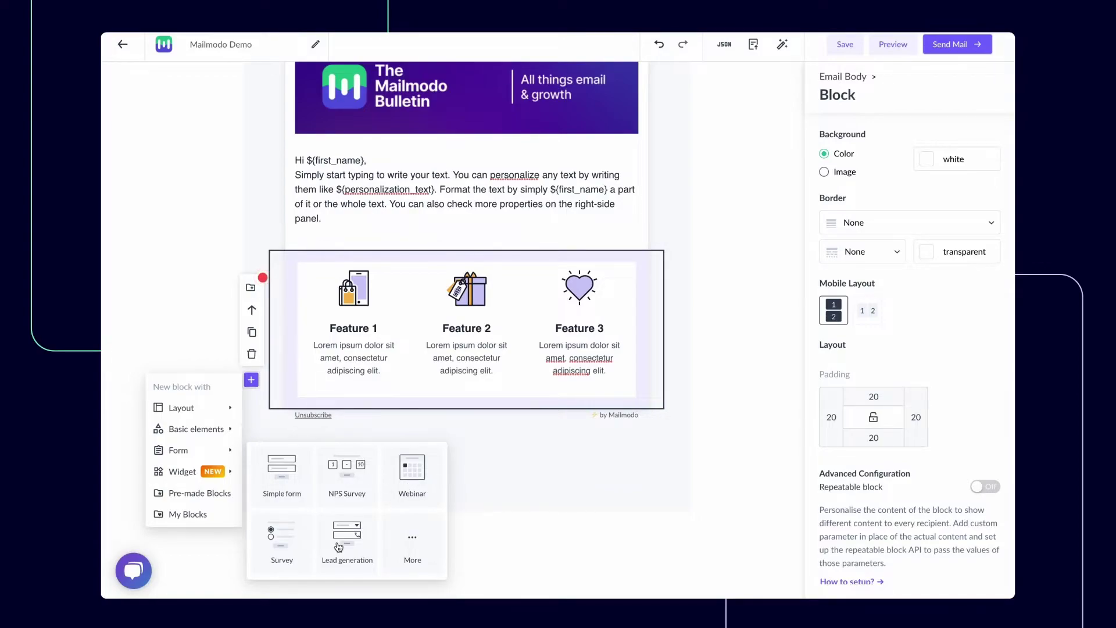
click(417, 543)
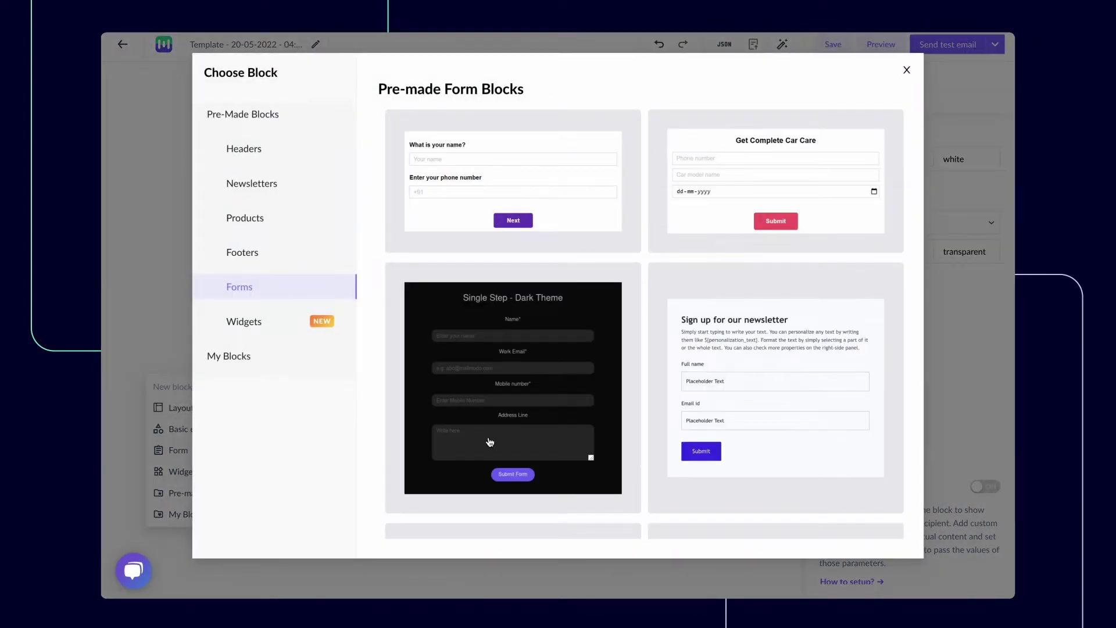
scroll(490, 442, down, 20)
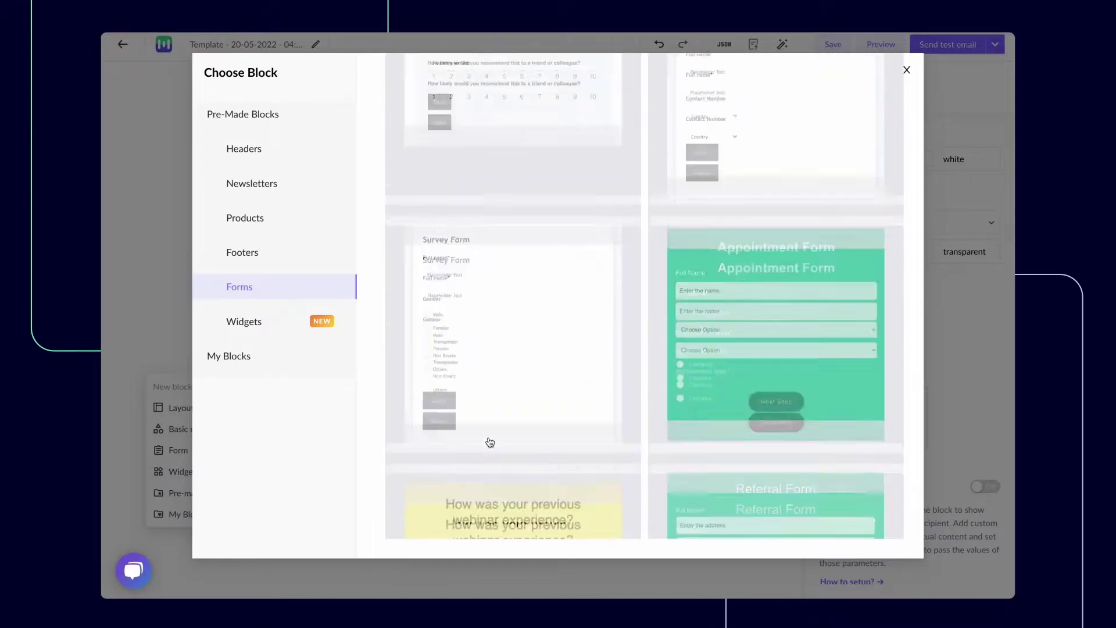
scroll(490, 442, down, 5)
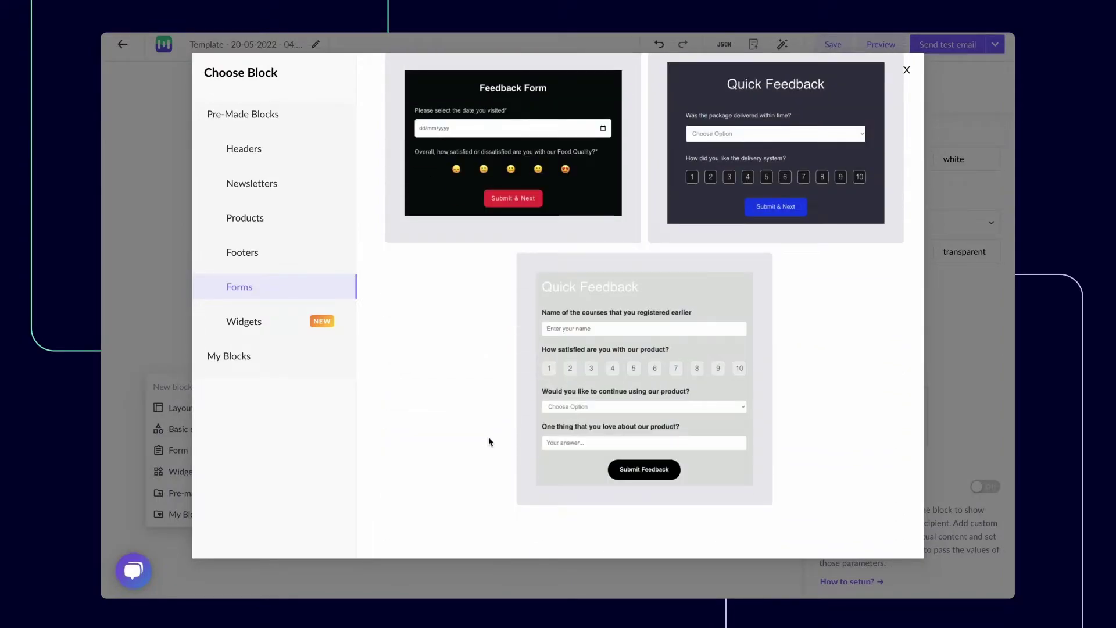
scroll(490, 442, up, 6)
scroll(490, 442, up, 5)
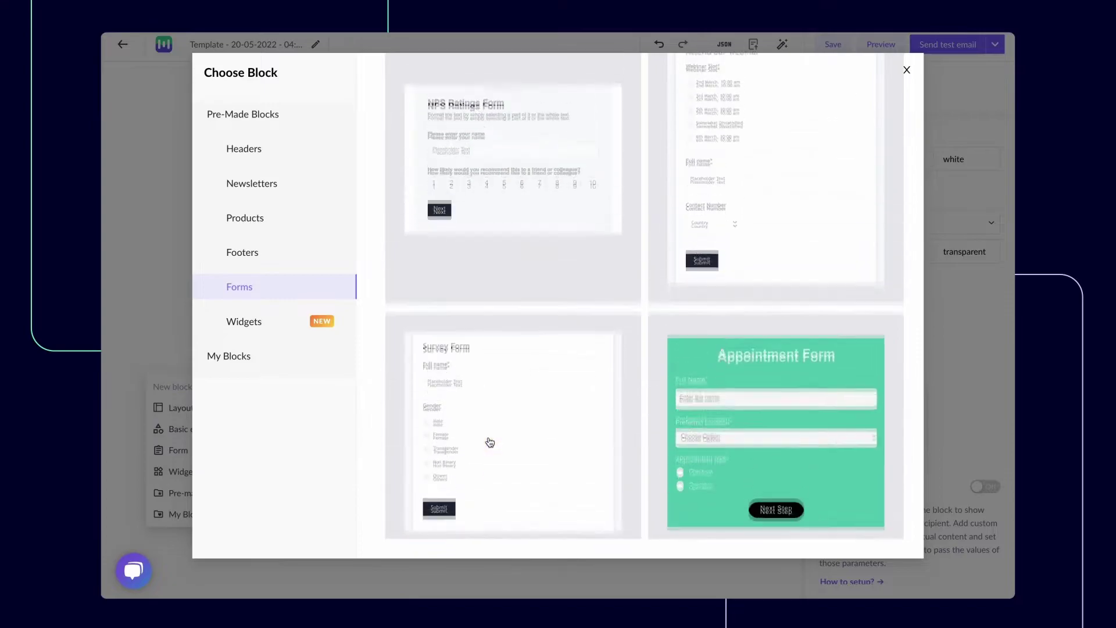
scroll(490, 441, up, 15)
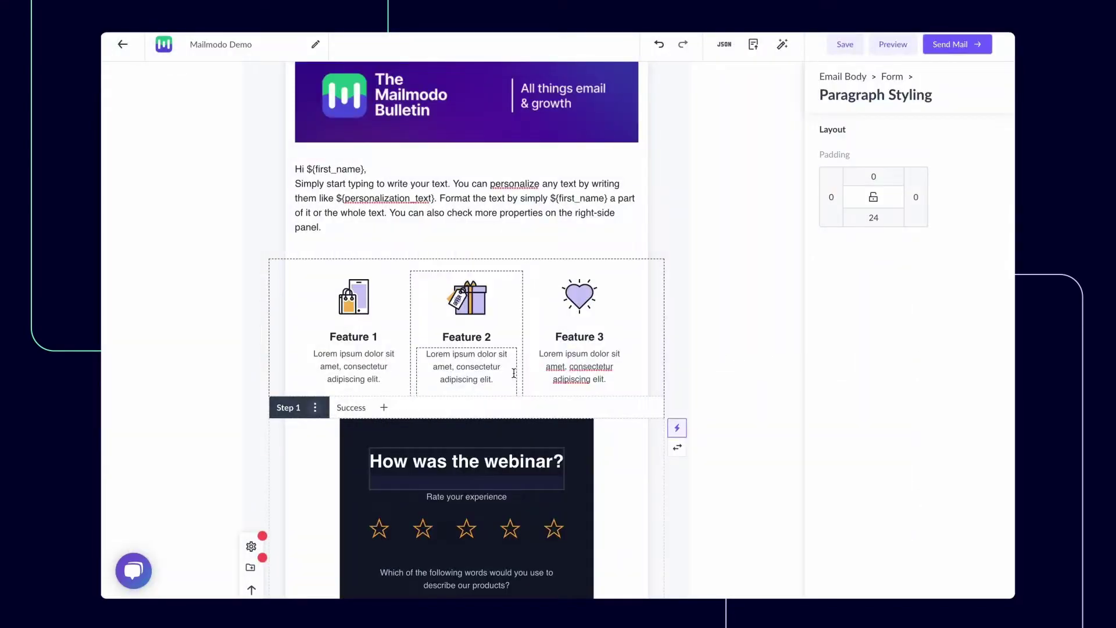
scroll(512, 325, down, 8)
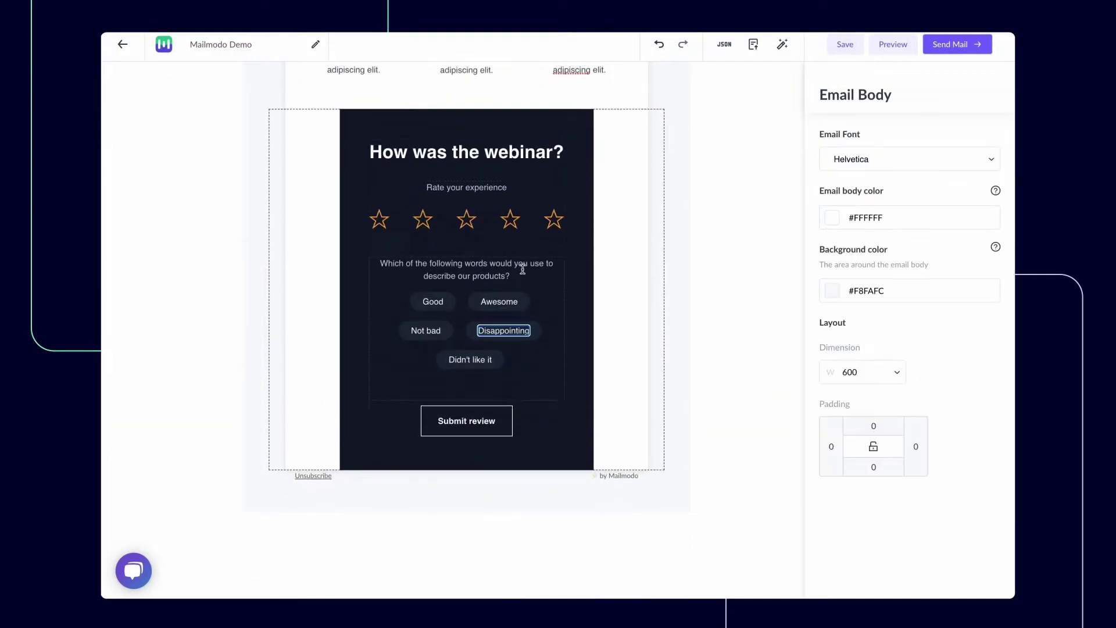
Append ' in the webinar' to the form's 'Rate your experience' prompt
click(457, 185)
text(in the)
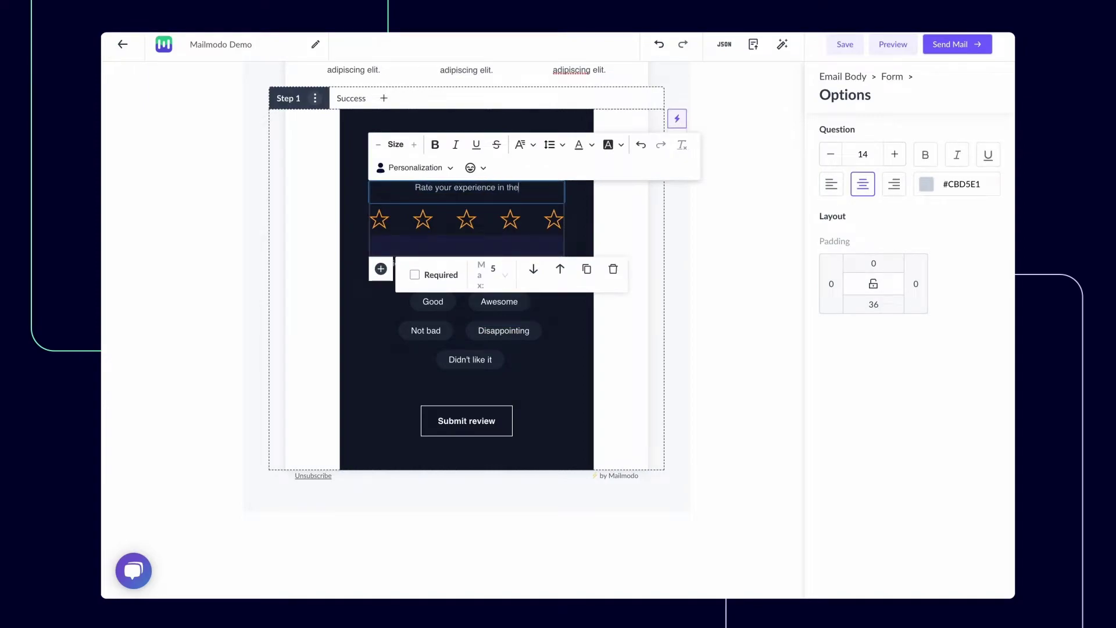
text( webinar)
click(308, 346)
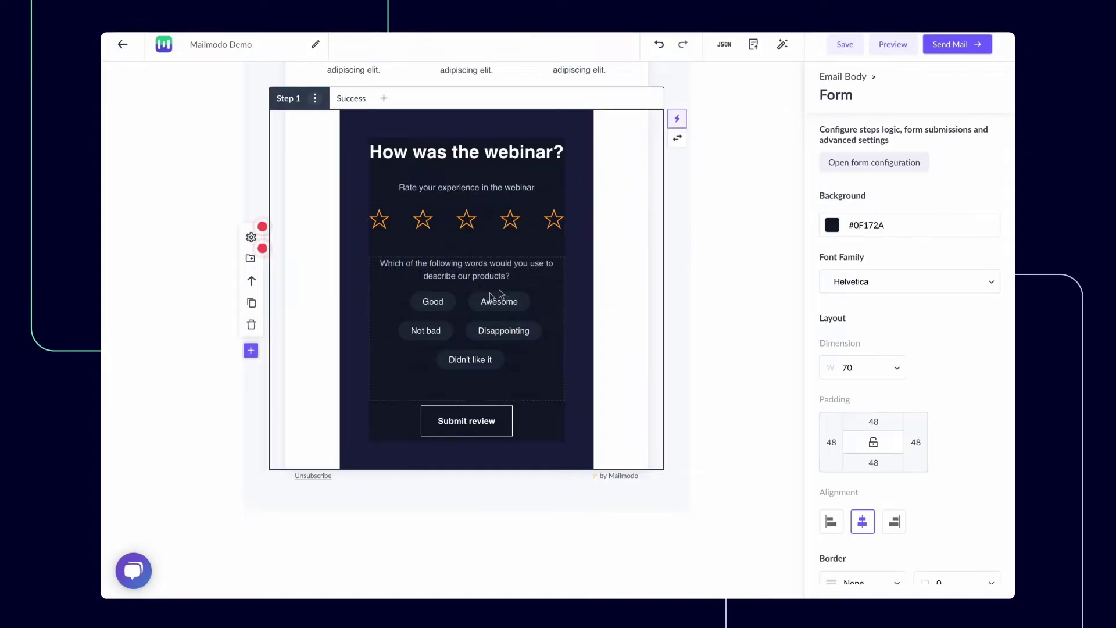
Browse the available widgets in the block gallery and close it without adding one
click(251, 351)
mouse_move(220, 445)
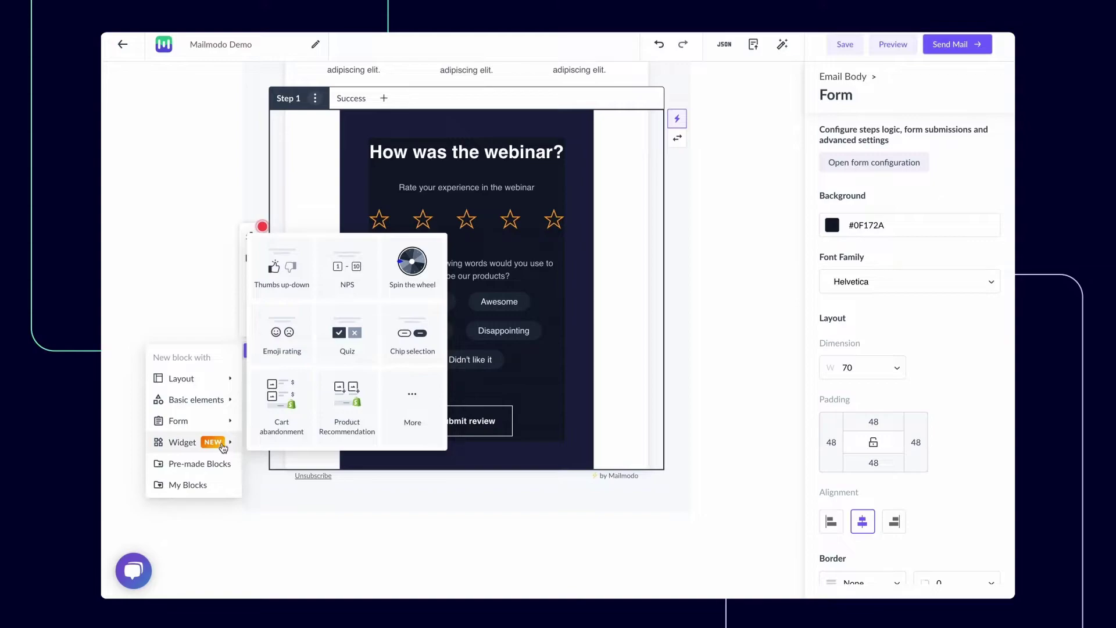
click(412, 401)
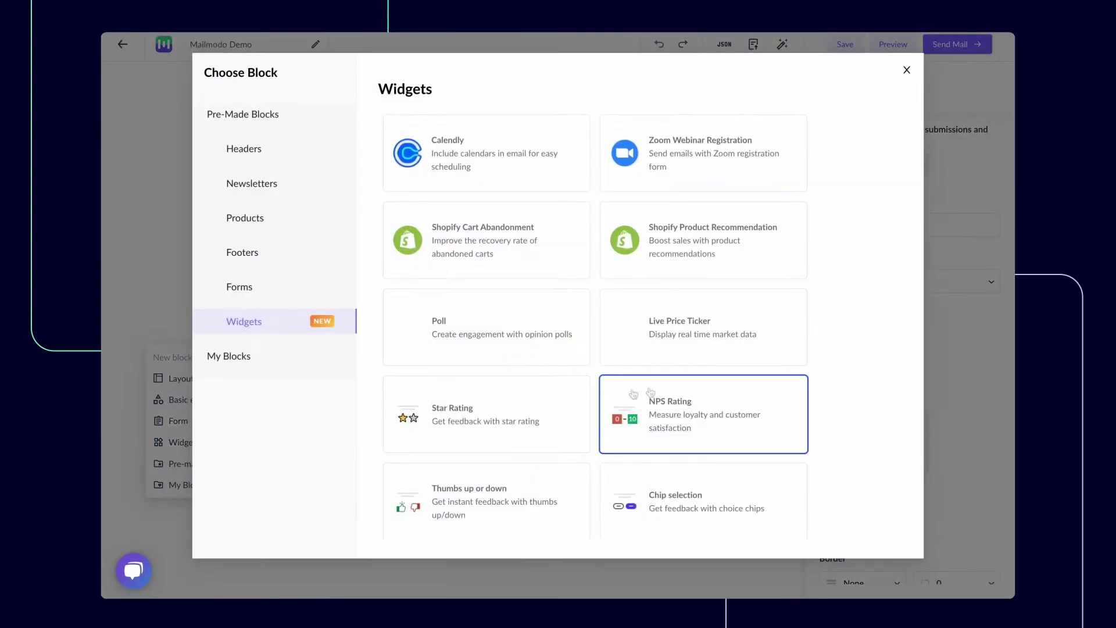
scroll(839, 384, down, 3)
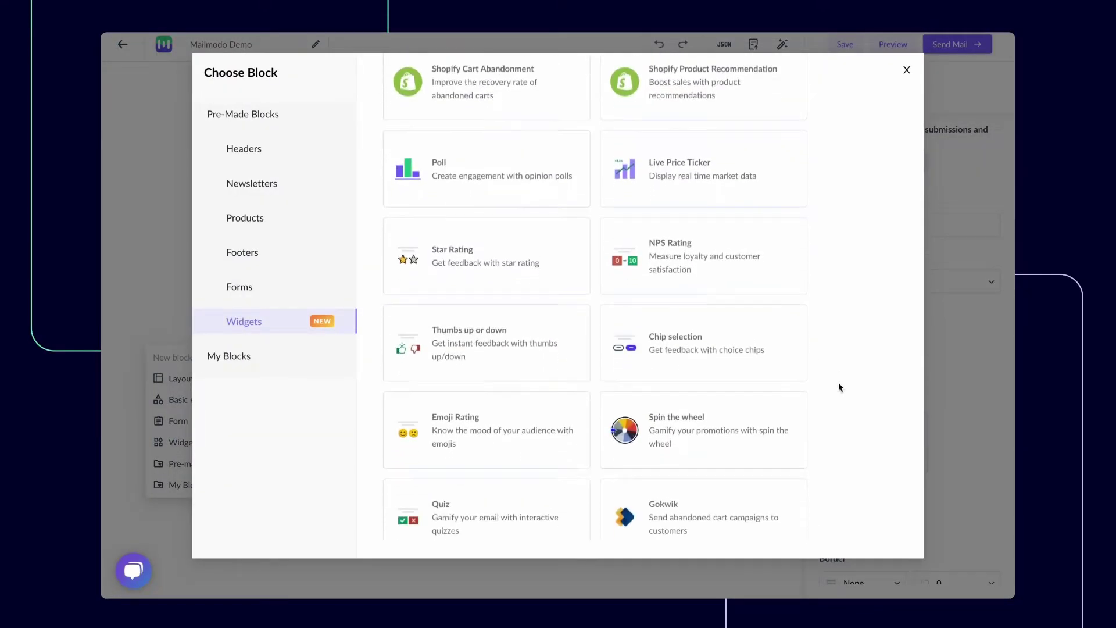
scroll(839, 386, up, 3)
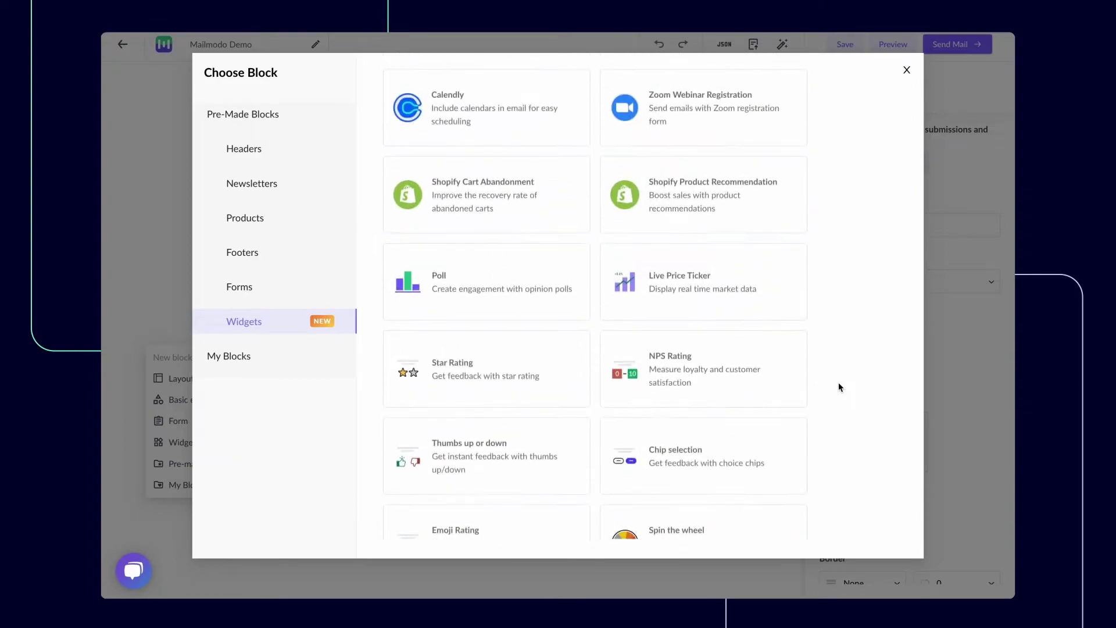
scroll(838, 387, up, 1)
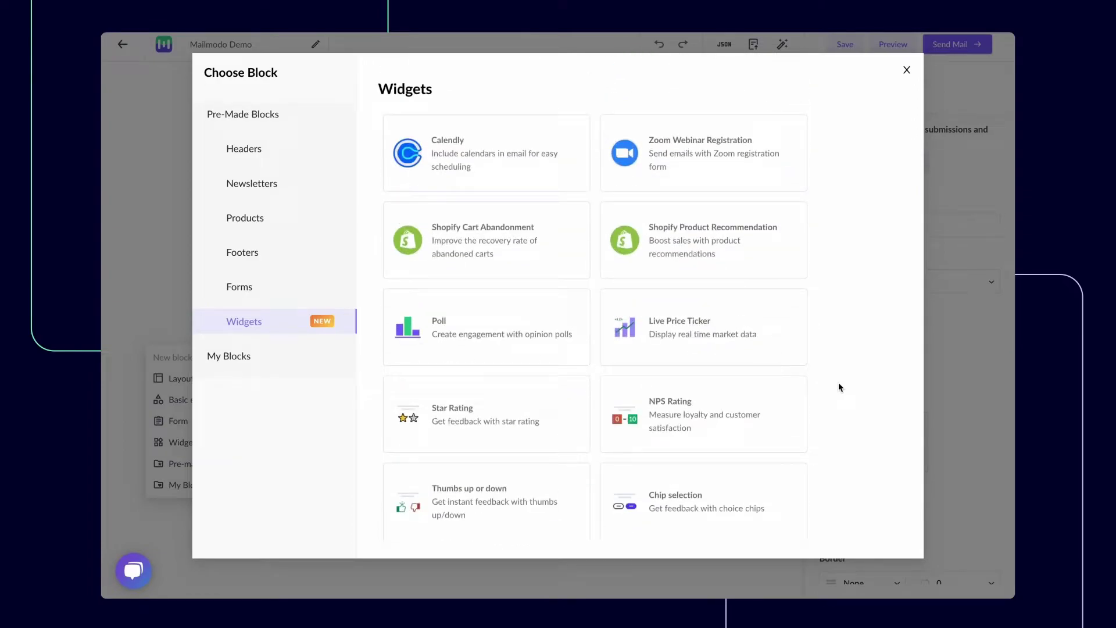
click(908, 72)
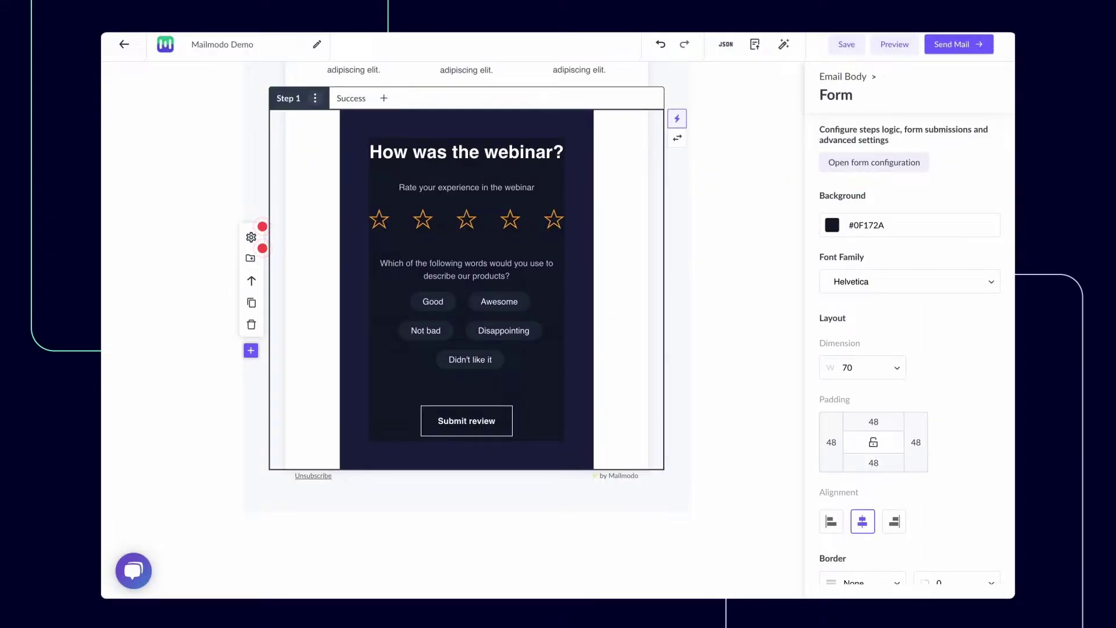
click(754, 44)
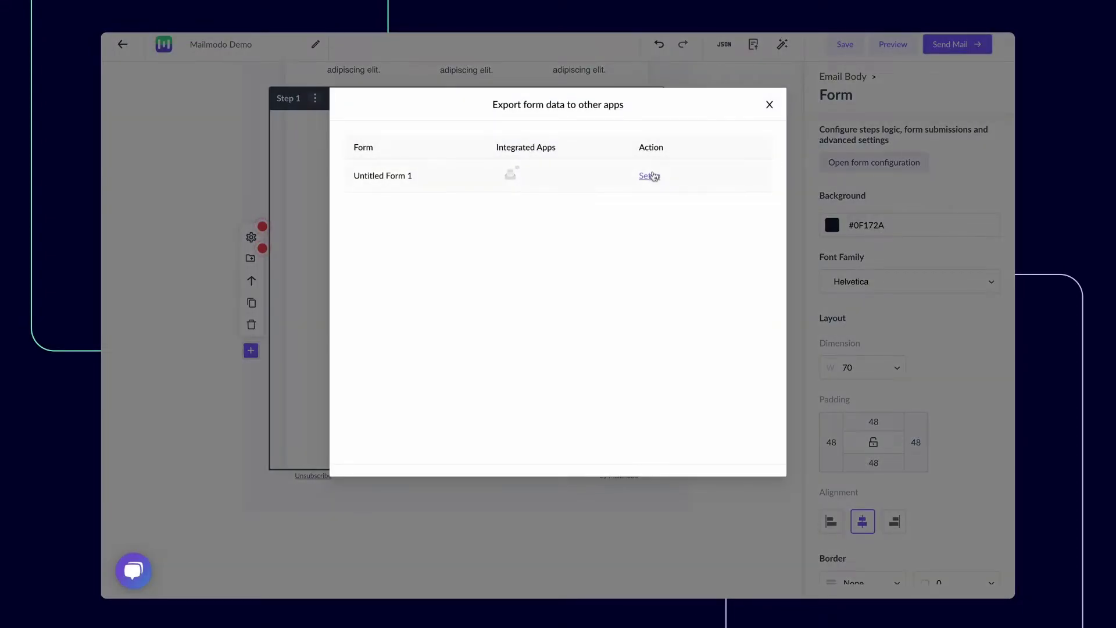
click(650, 175)
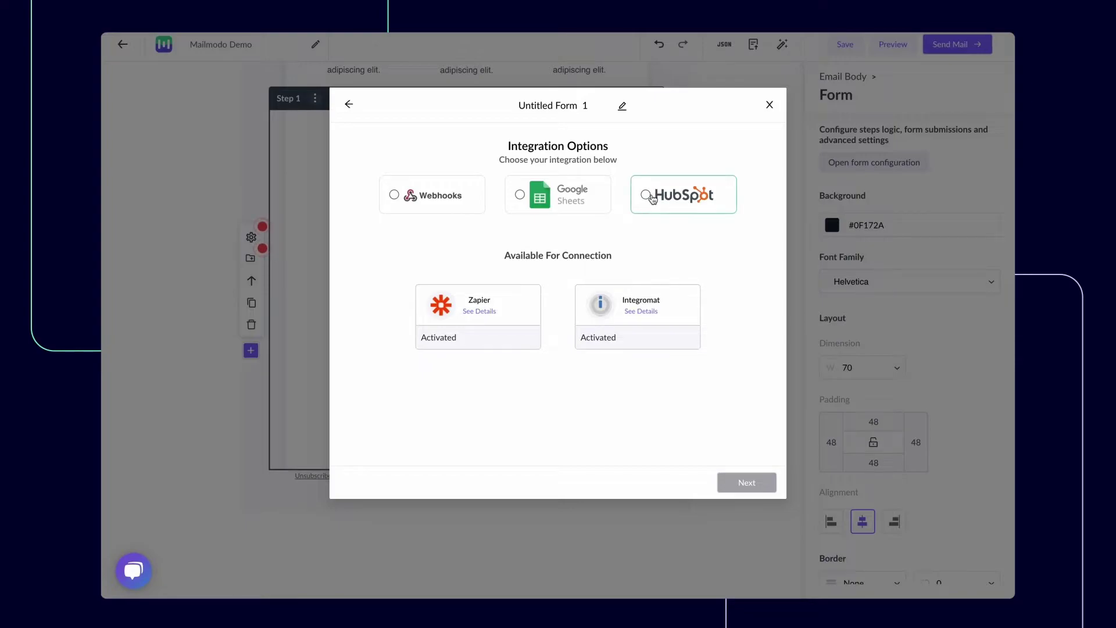
click(650, 195)
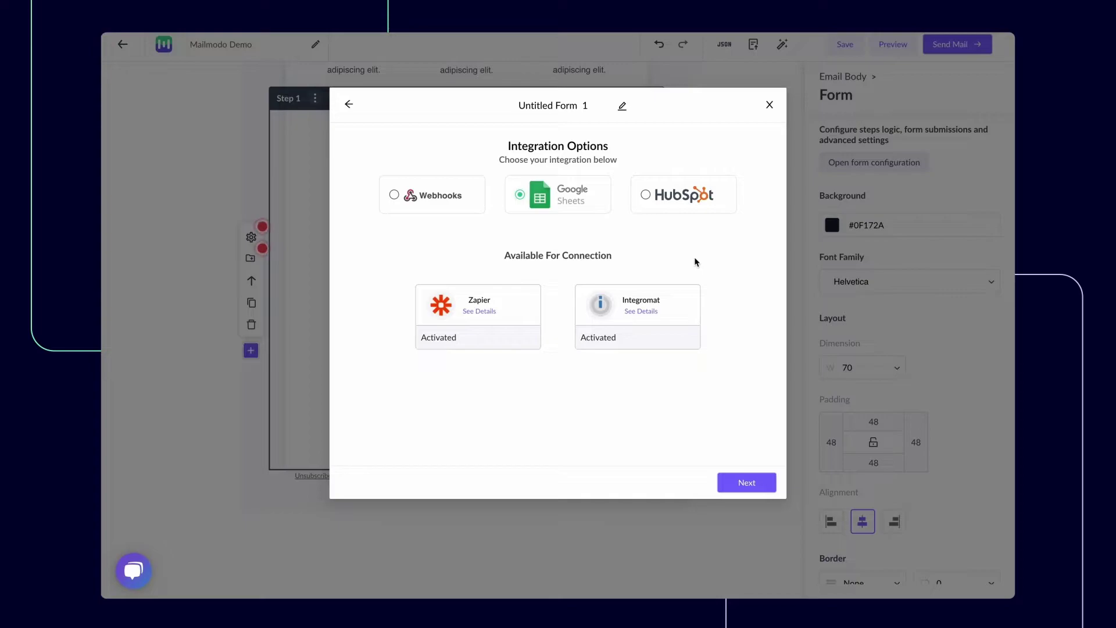
click(770, 105)
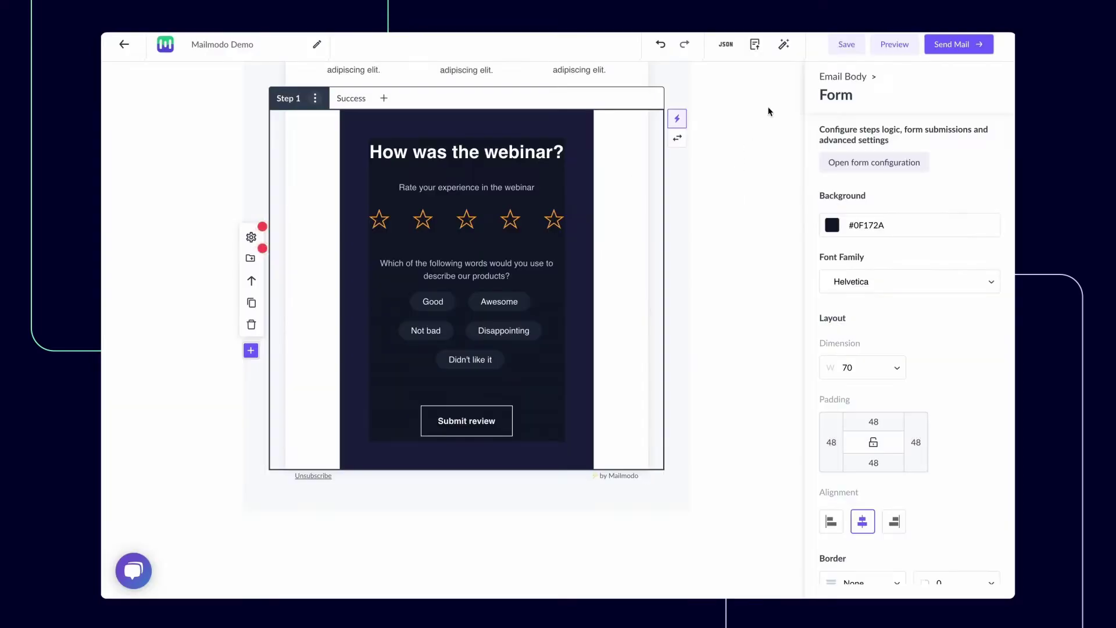
Save the webinar form as a reusable block named 'Webinar Feedback'
click(254, 261)
triple_click(508, 336)
text(Webinar )
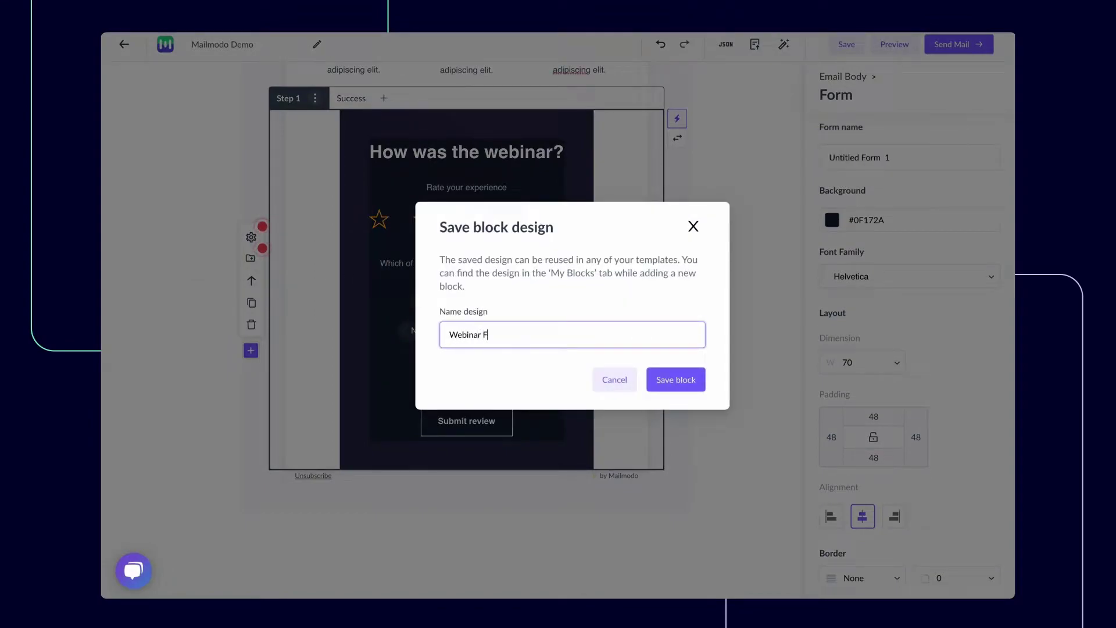
text(Feedback)
click(678, 380)
scroll(729, 456, up, 7)
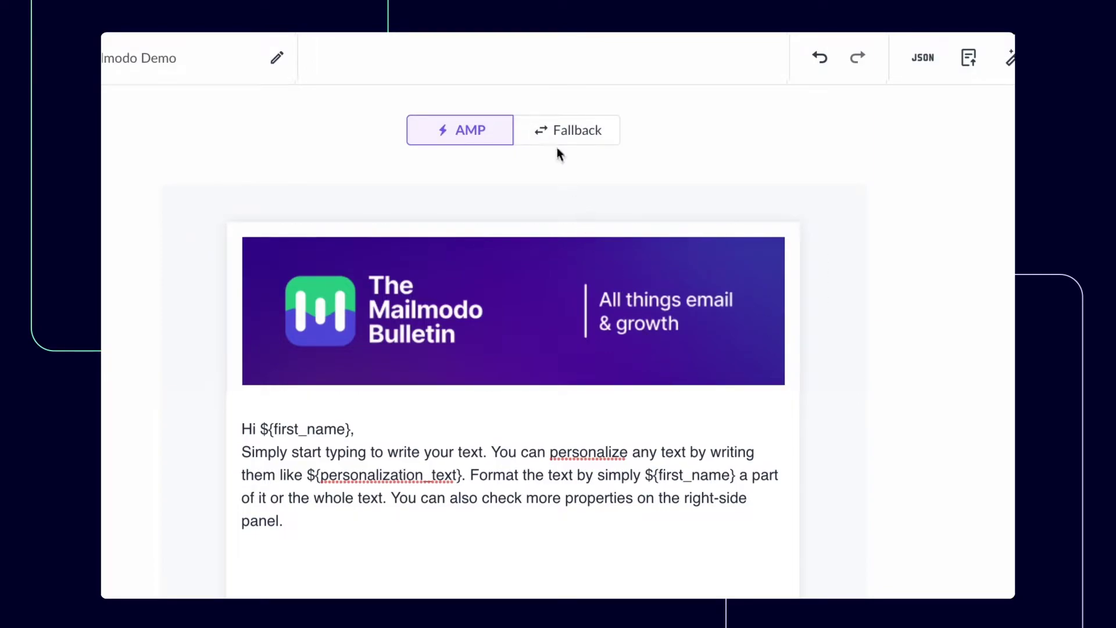
In the fallback version, link the survey's 'Fill the form' button to yourlandingpage.com
click(555, 144)
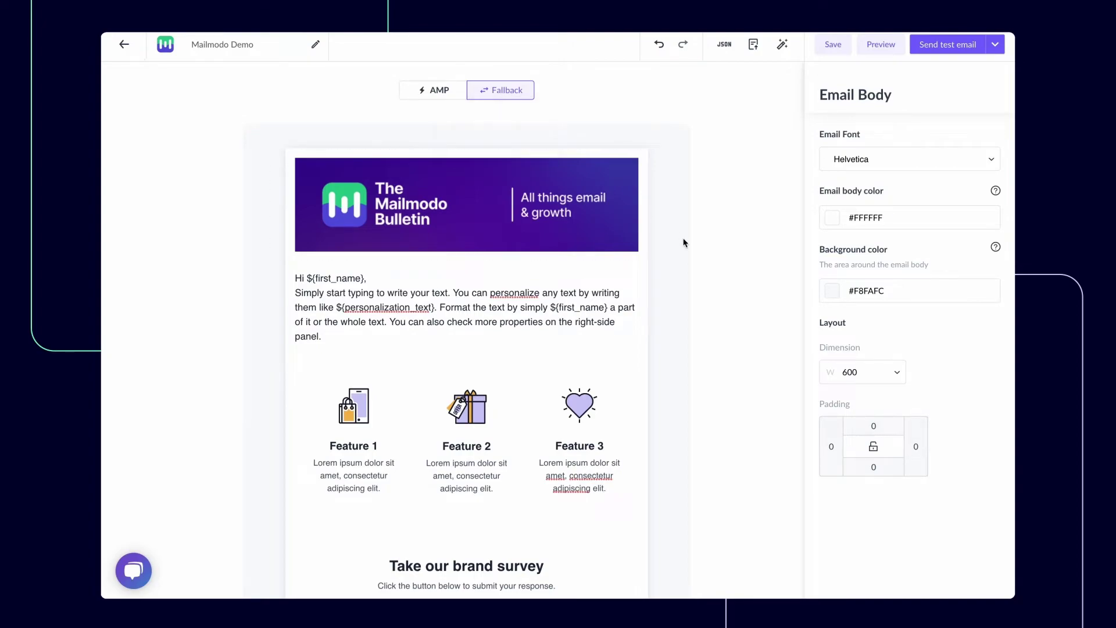
scroll(684, 242, down, 3)
click(622, 418)
click(466, 435)
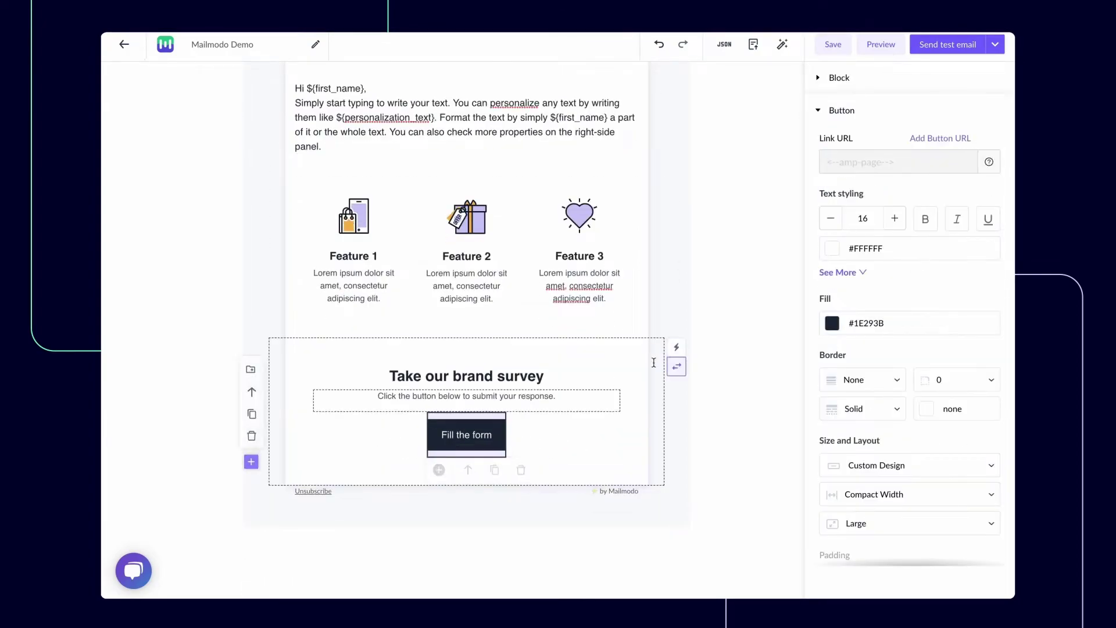
click(926, 144)
click(909, 158)
text(yourlandingpage.com)
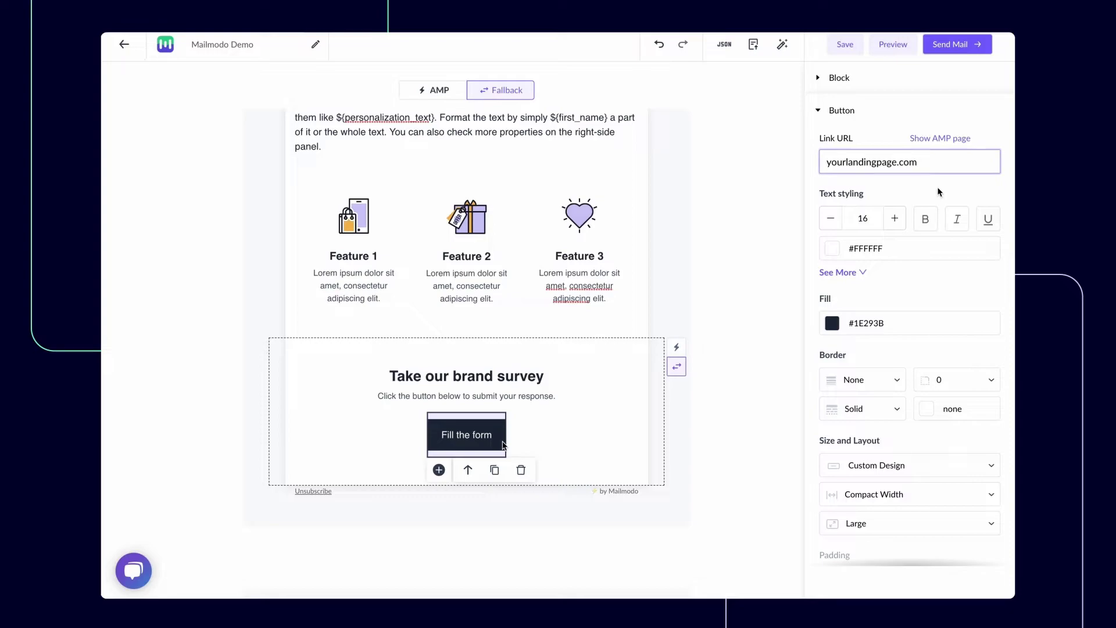
click(930, 187)
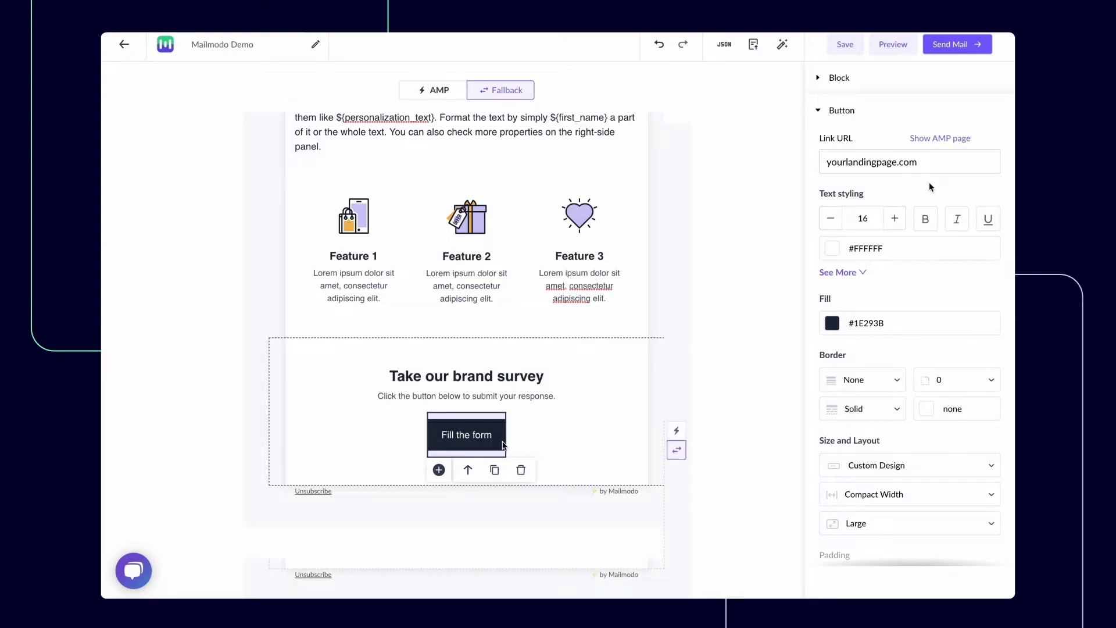
Run Template Suggestions and review the Image Size and Broken Links details
click(784, 43)
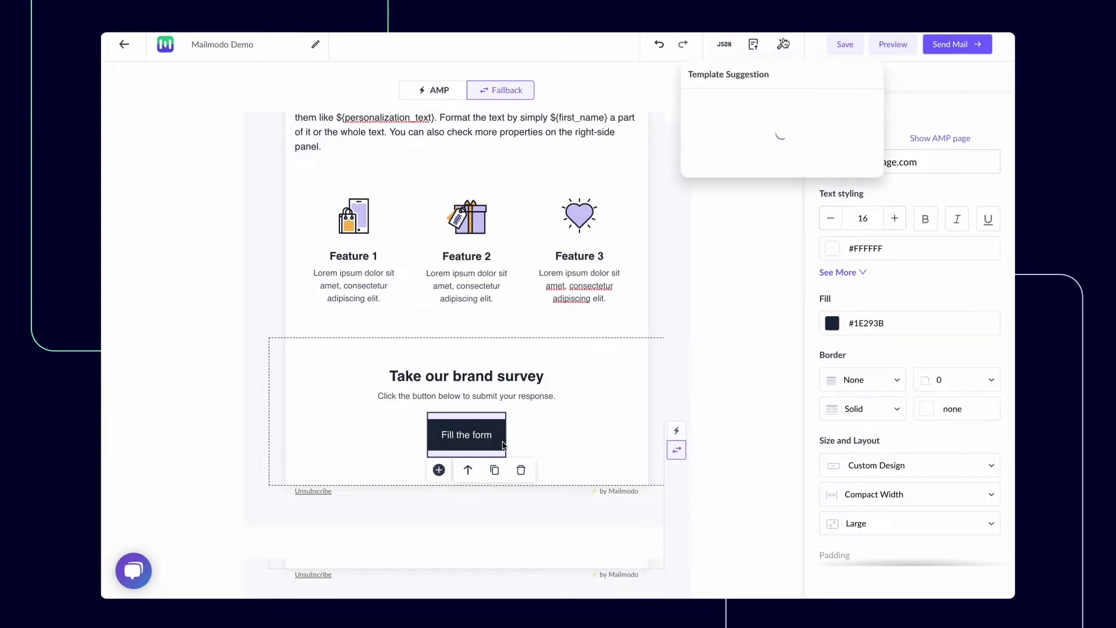
click(799, 105)
click(696, 75)
click(740, 143)
click(696, 76)
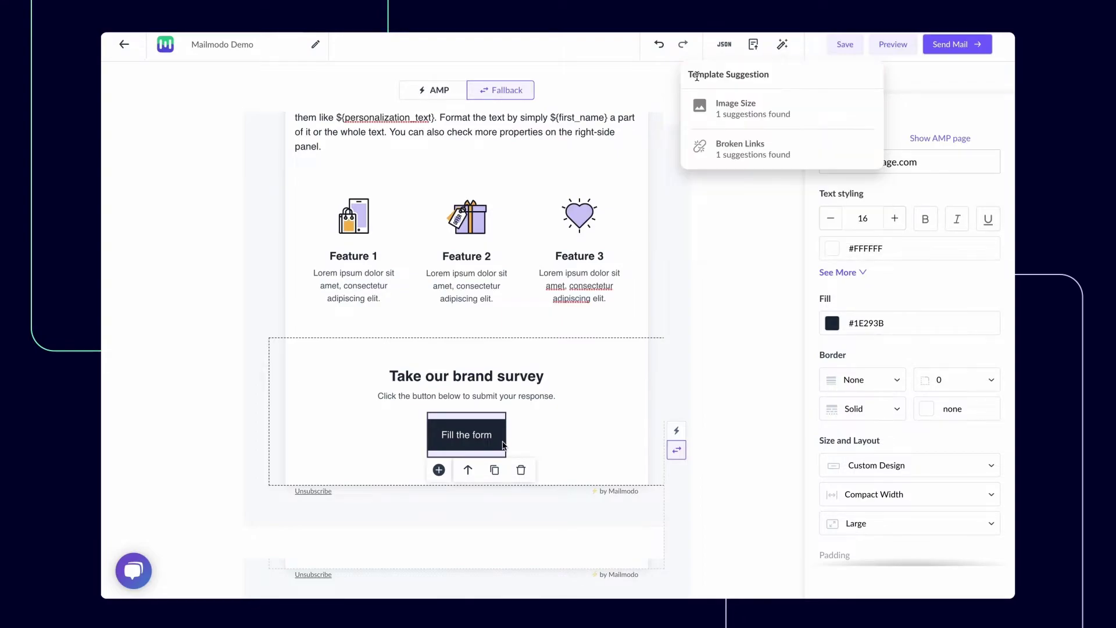
click(799, 55)
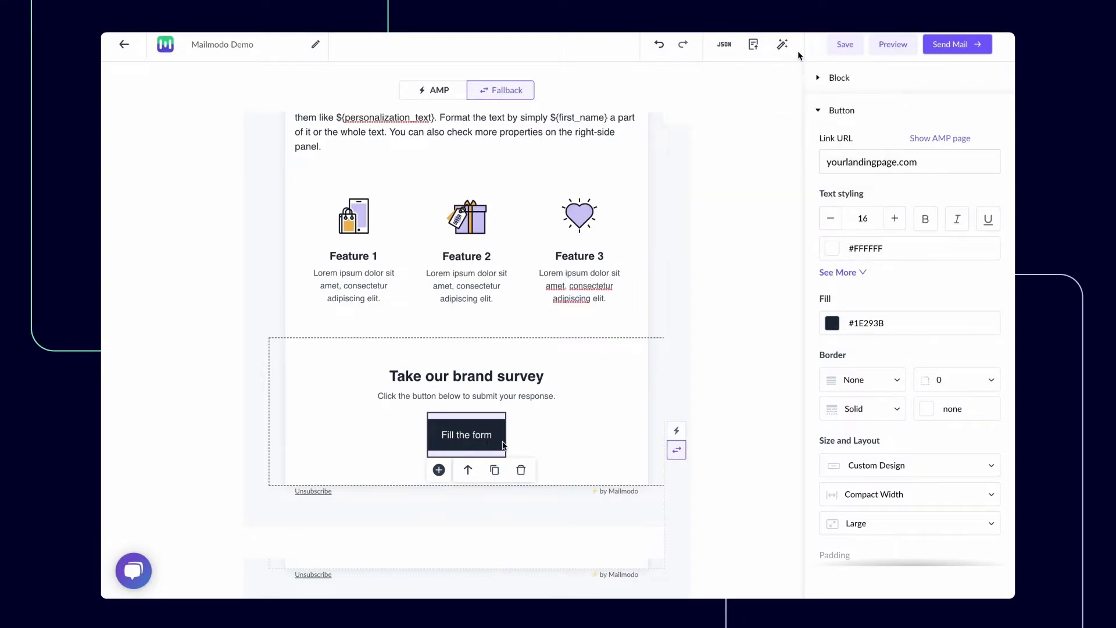
click(903, 46)
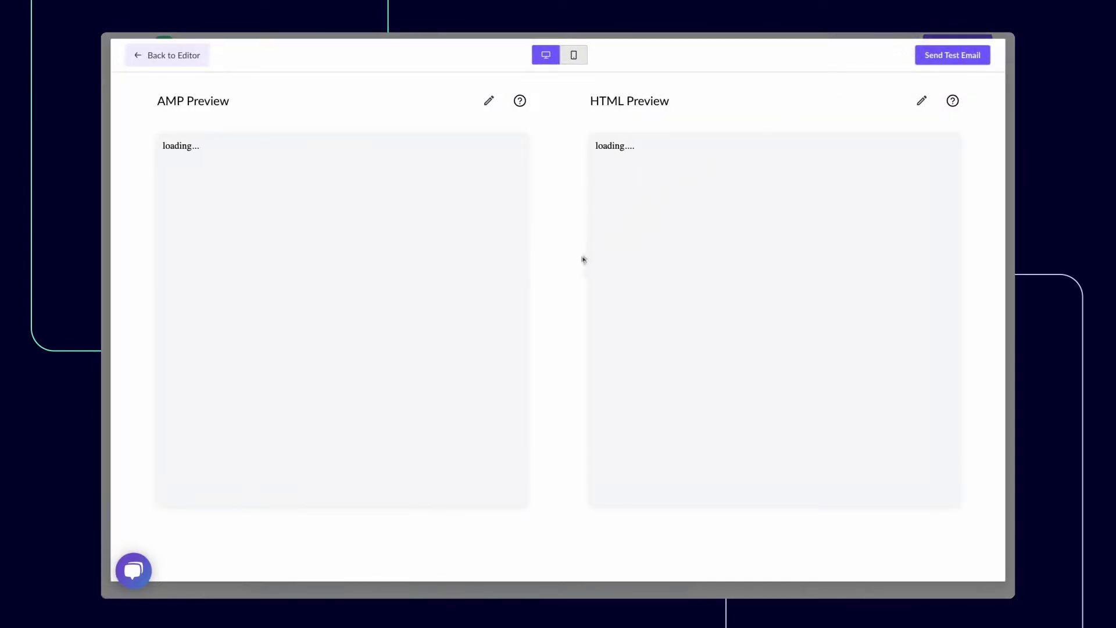
click(574, 58)
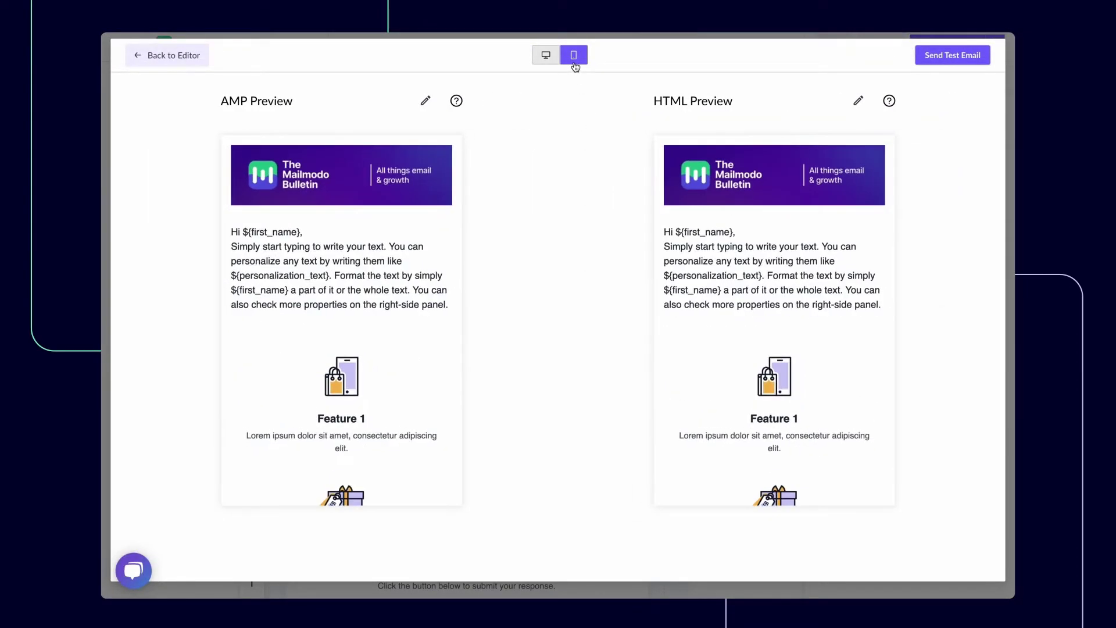
click(547, 61)
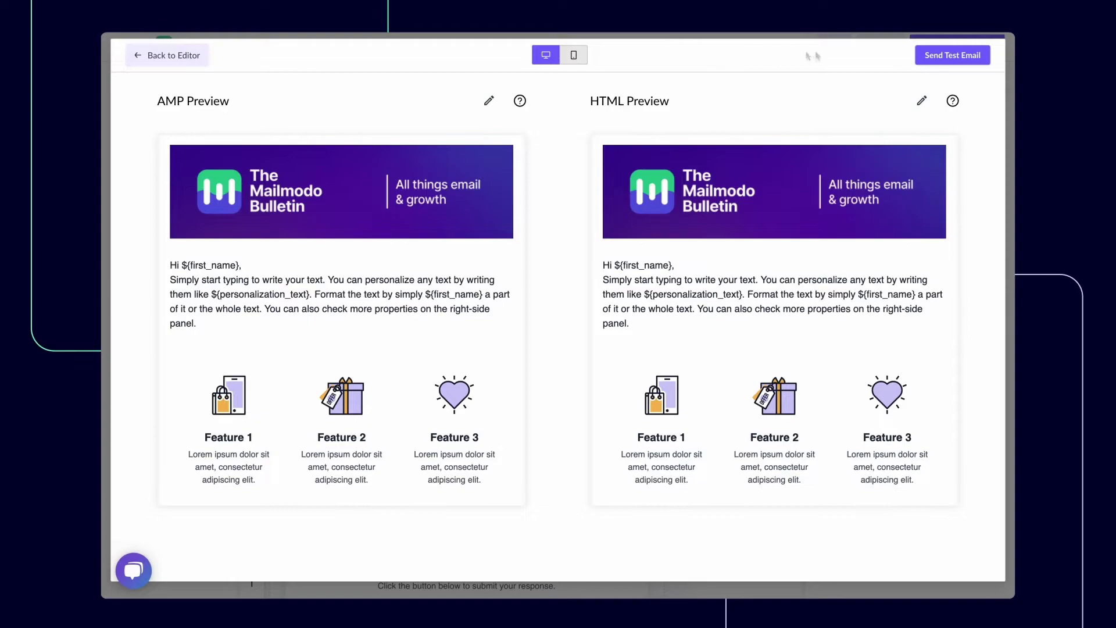
click(924, 60)
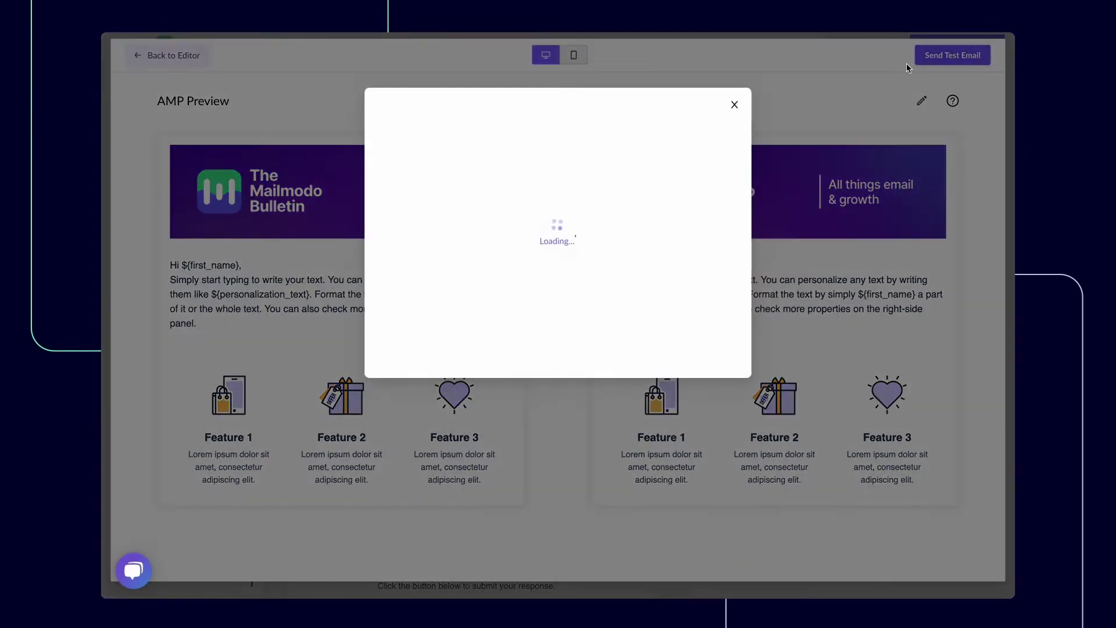
click(732, 107)
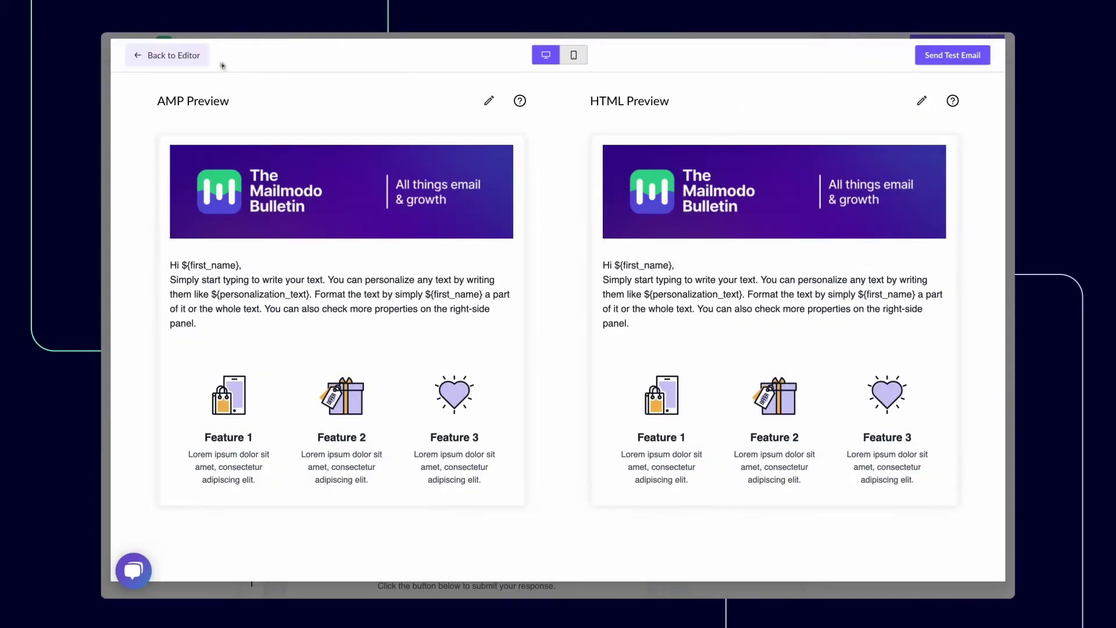
click(174, 56)
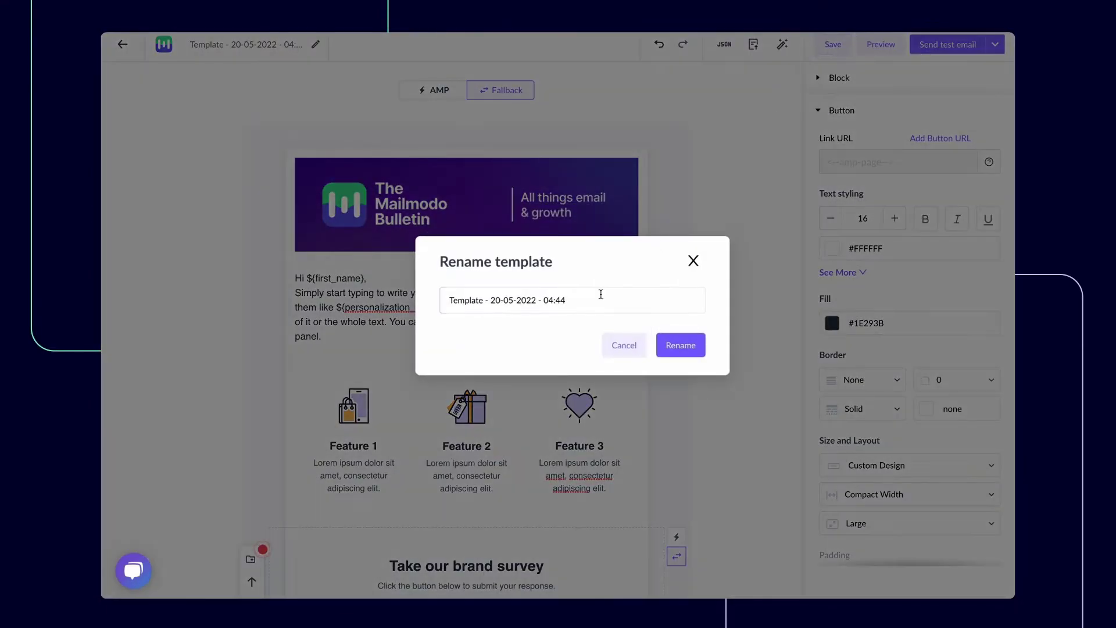
Replace the template's name with 'Mailmodo Bulletin' in the Rename template dialog
triple_click(592, 301)
text(Mailmodo Bulletin)
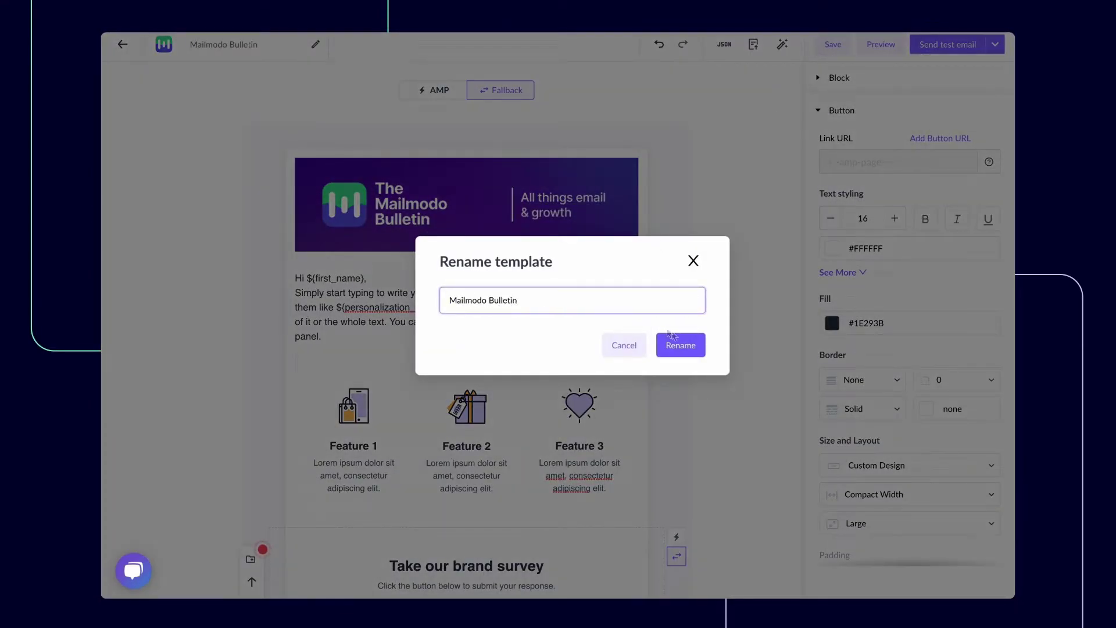
click(677, 345)
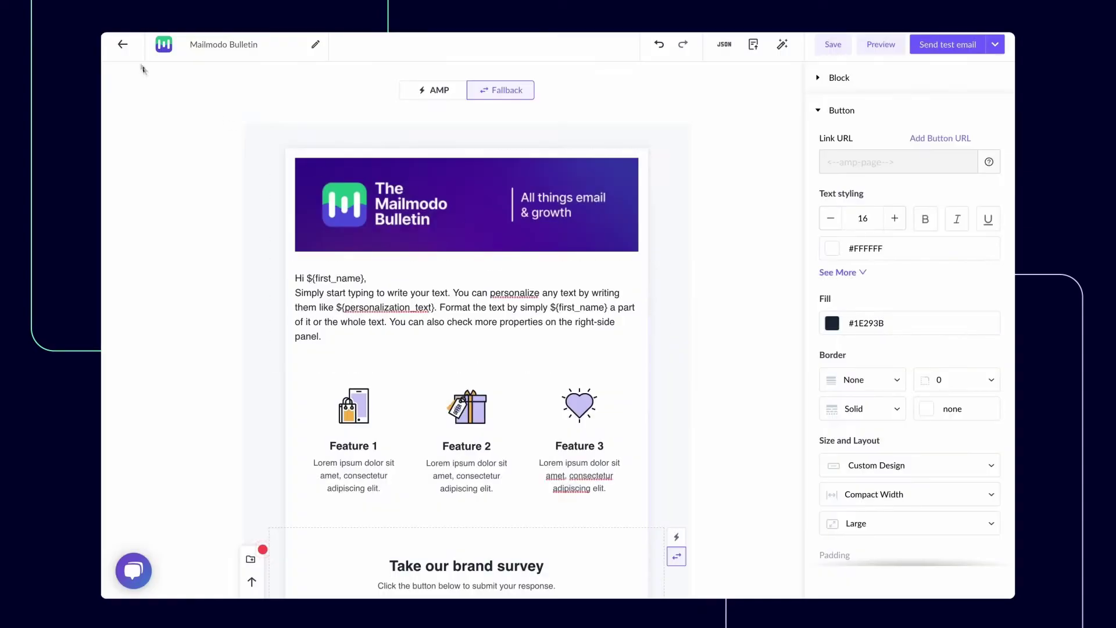
Start a new campaign from Campaigns using the Mailmodo Bulletin template
click(122, 45)
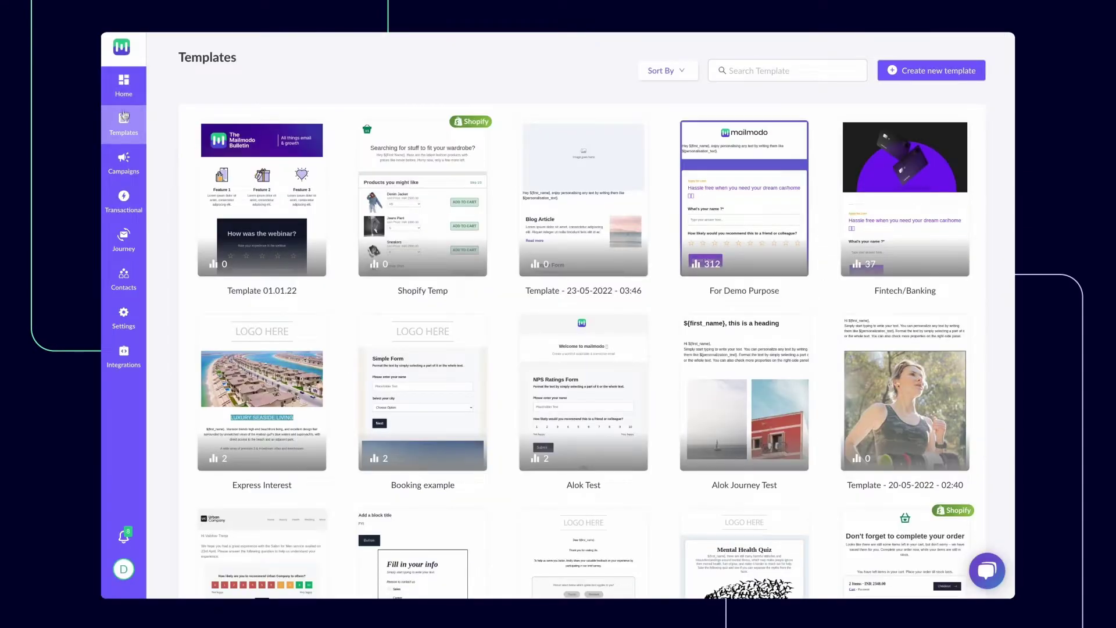
click(125, 165)
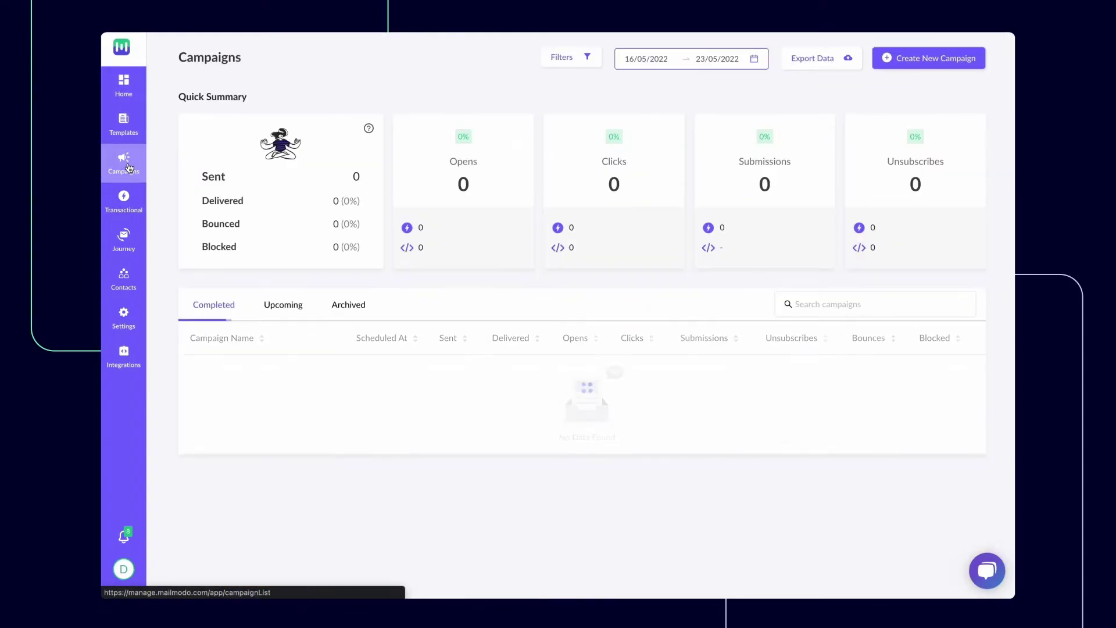
click(914, 65)
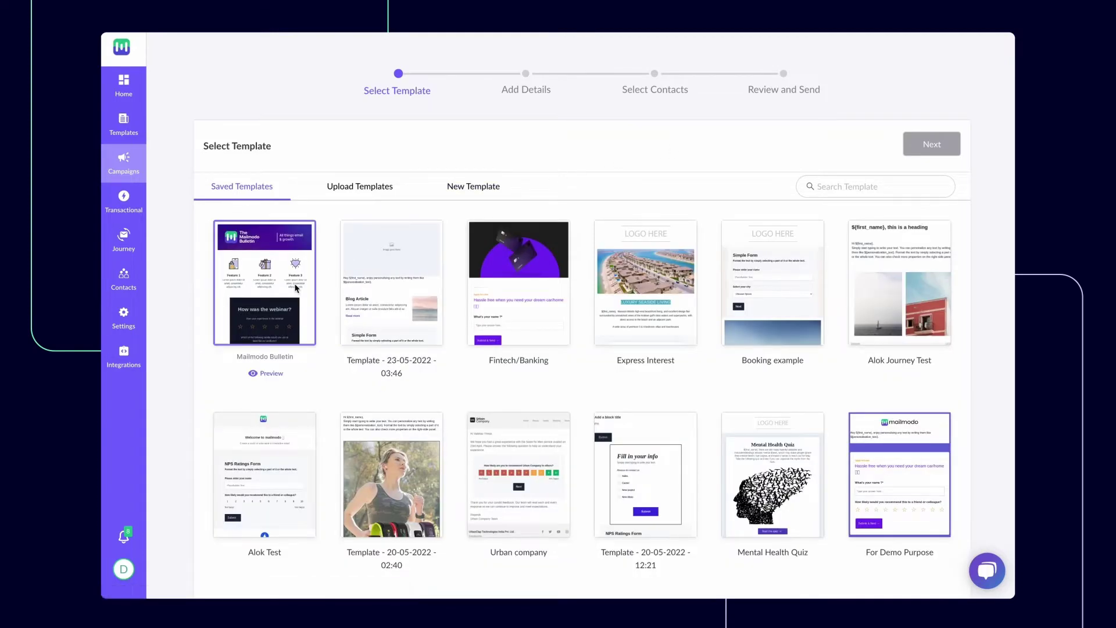
click(298, 286)
click(921, 147)
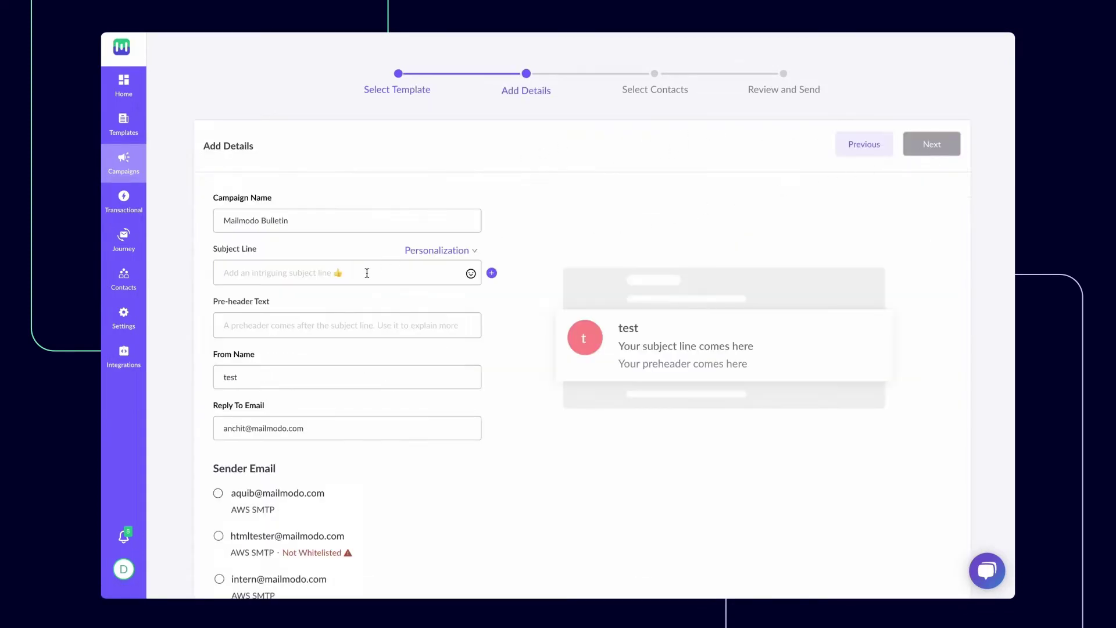
Add two subject lines with zap emojis: 'Welcome to Mailmodo' and 'You've unlocked the…'
click(364, 272)
text(Welcome to Mailmodo)
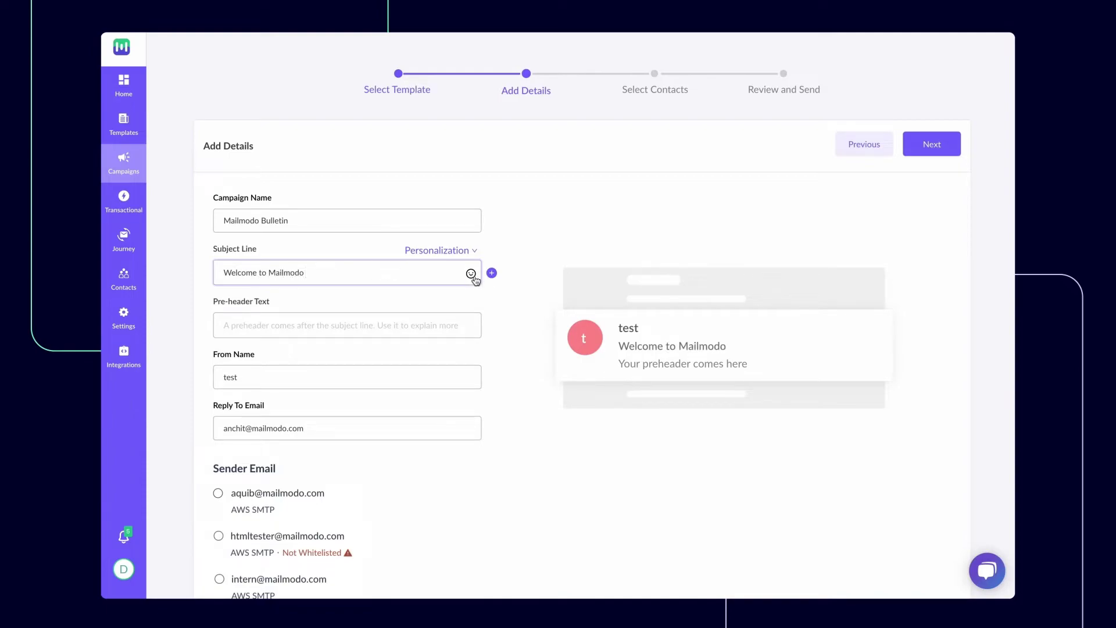
click(471, 274)
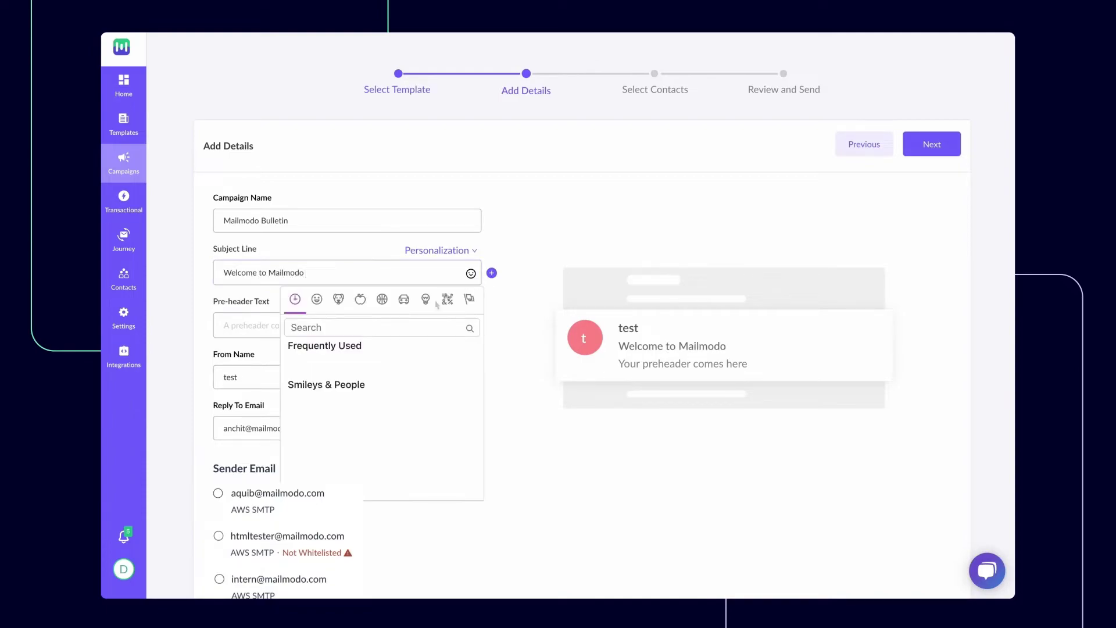
text(zap)
click(295, 365)
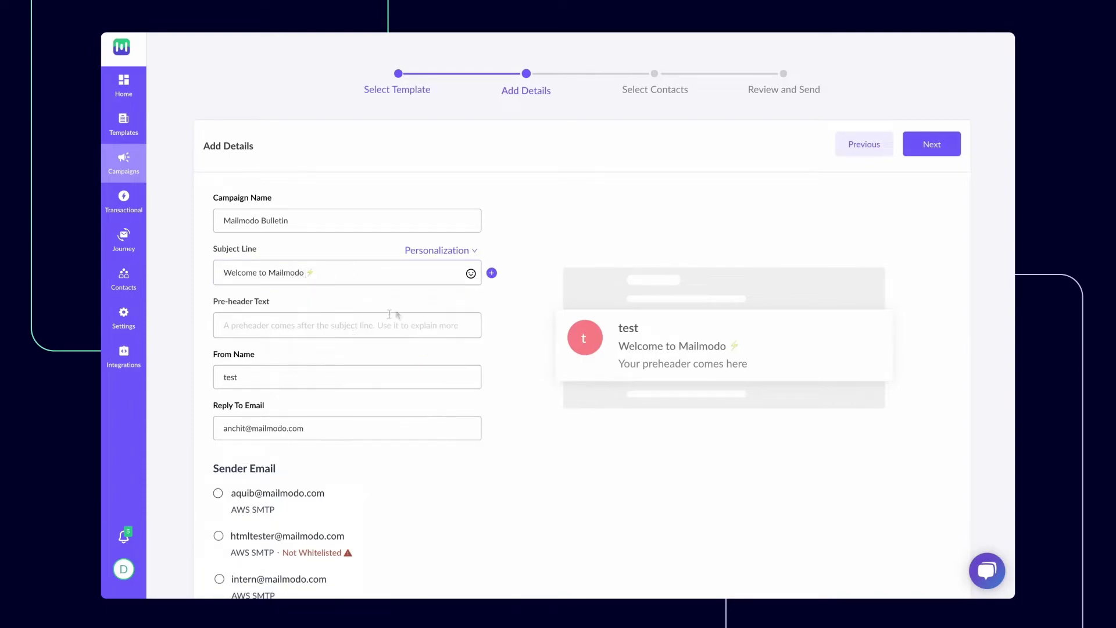
click(491, 273)
click(336, 324)
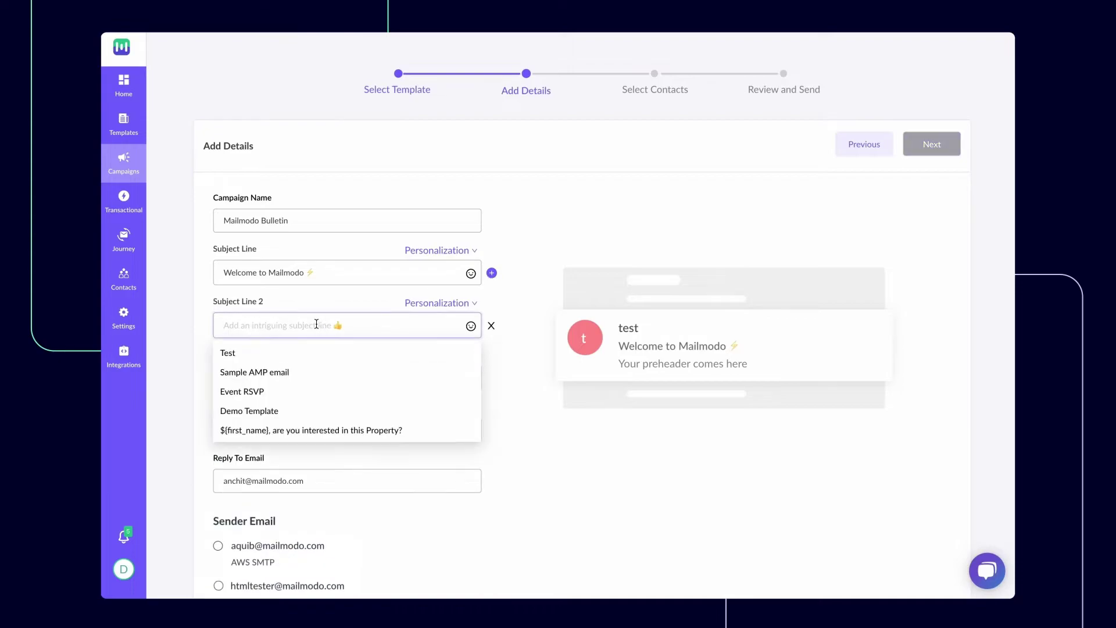
text(You've unlocked the power of emails)
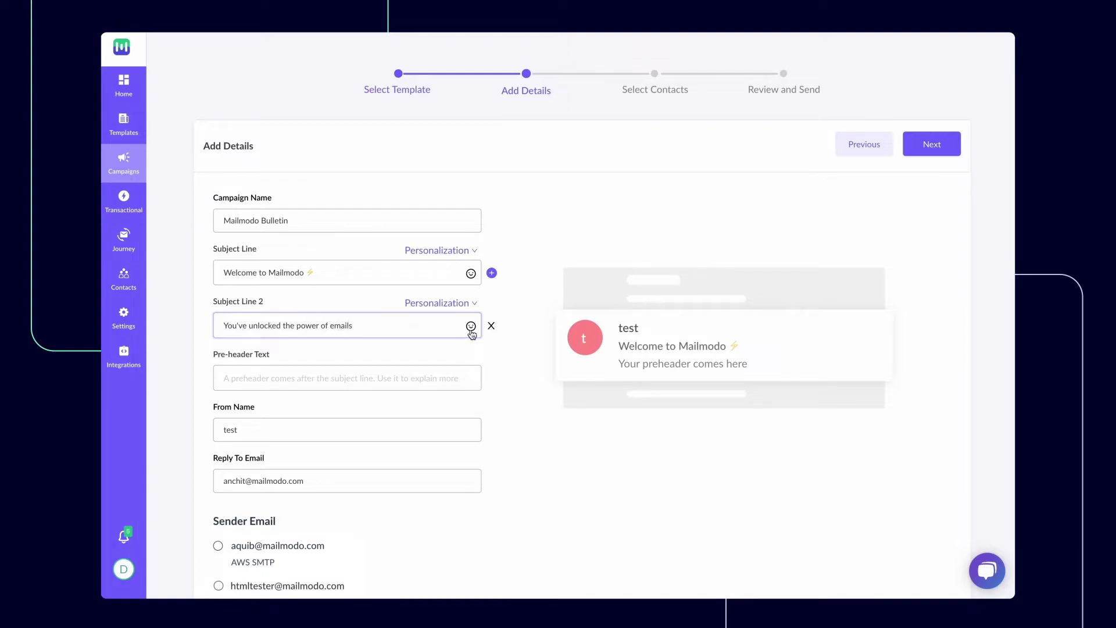
click(471, 325)
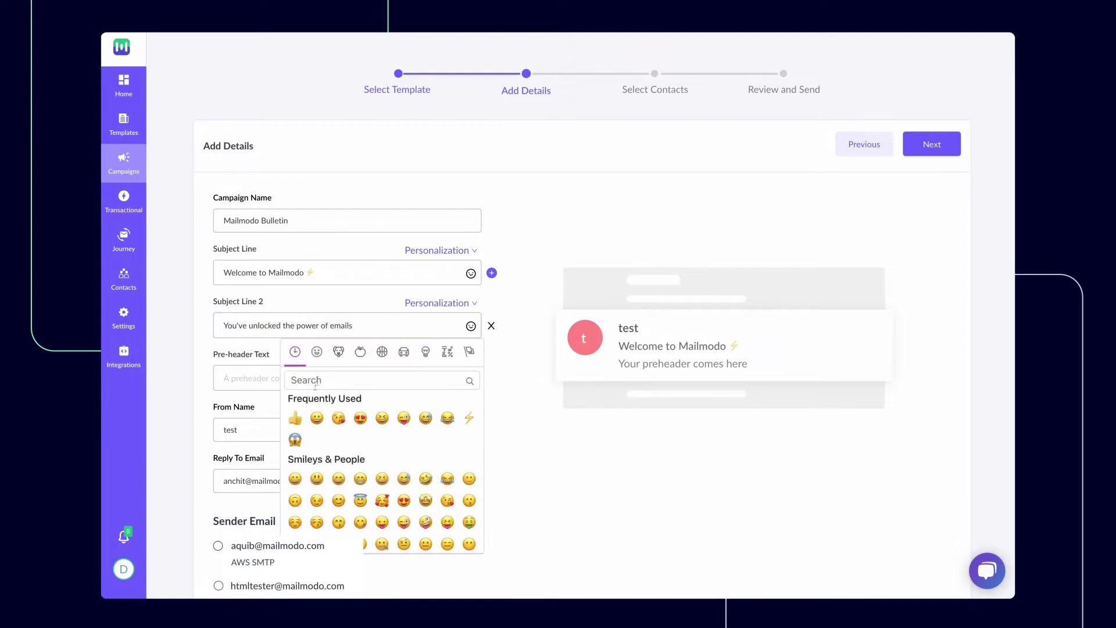
click(469, 418)
Enter the pre-header 'Create interactive emails in mi…', sender's name, reply-to email and first sender address
click(448, 375)
text(Cr)
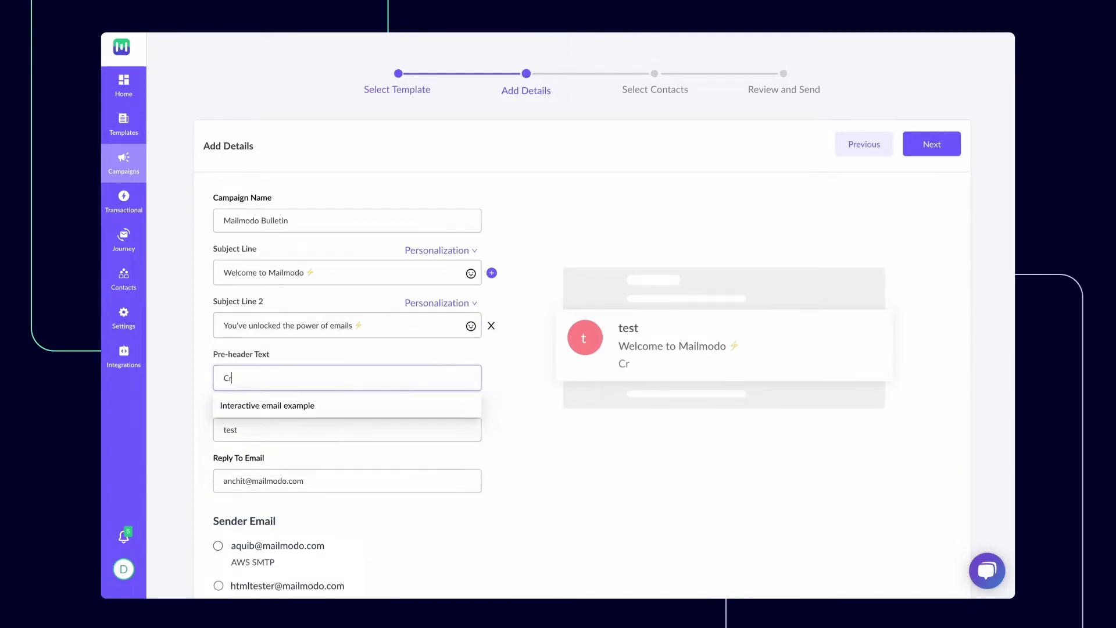
text(eate interactive emails in minutes with no code)
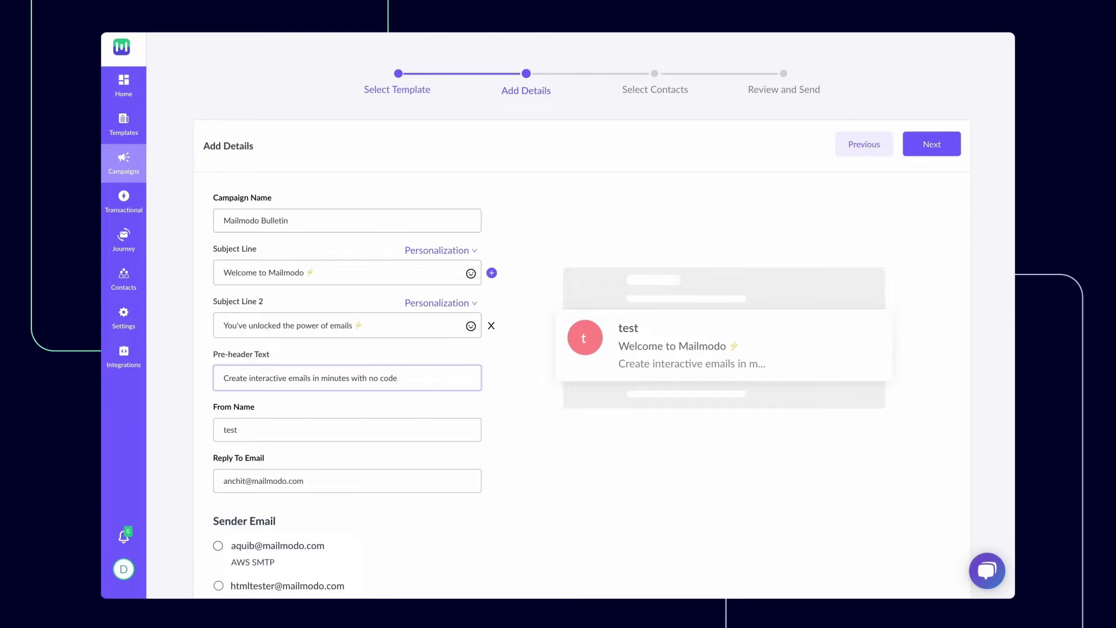
double_click(416, 424)
text(Aquib)
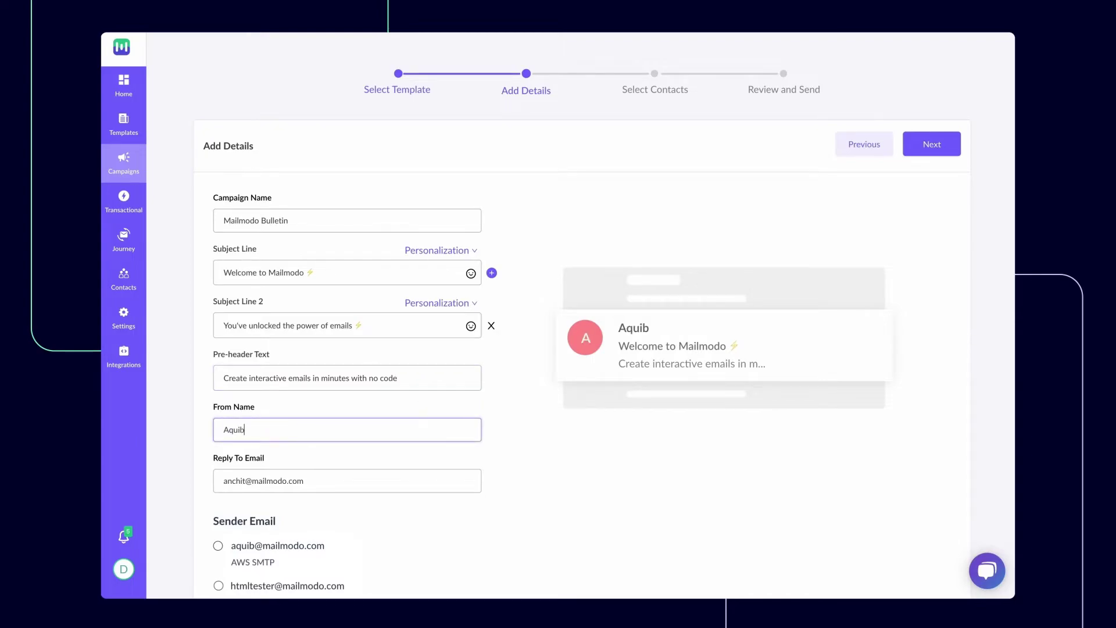
key(Tab)
click(219, 545)
click(907, 150)
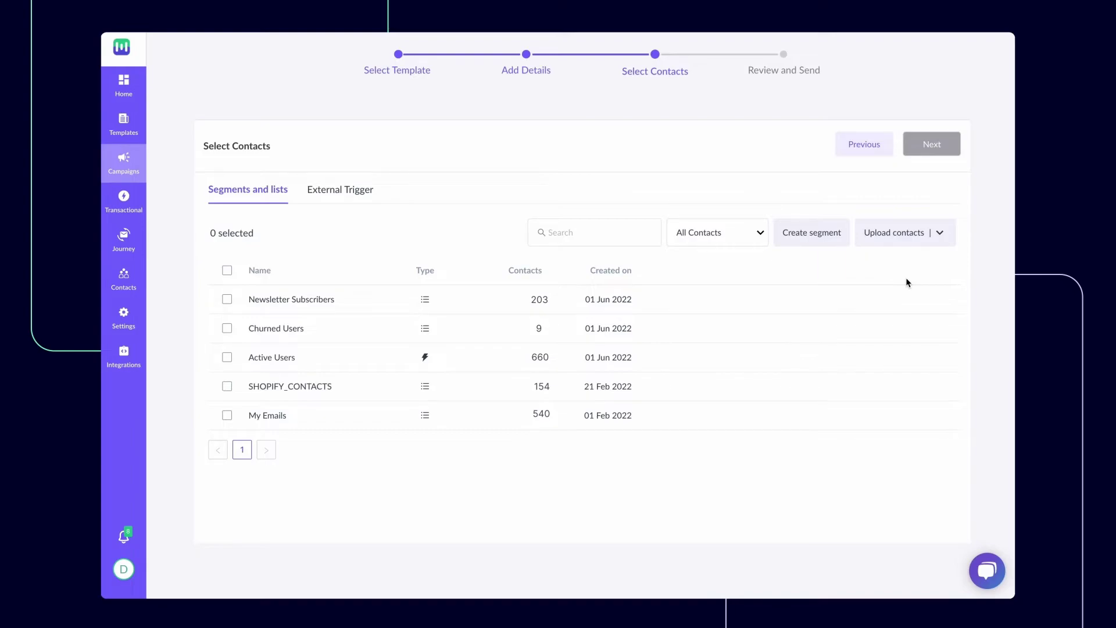
Target the Newsletter Subscribers list, review the campaign and bring up its sending options
click(941, 238)
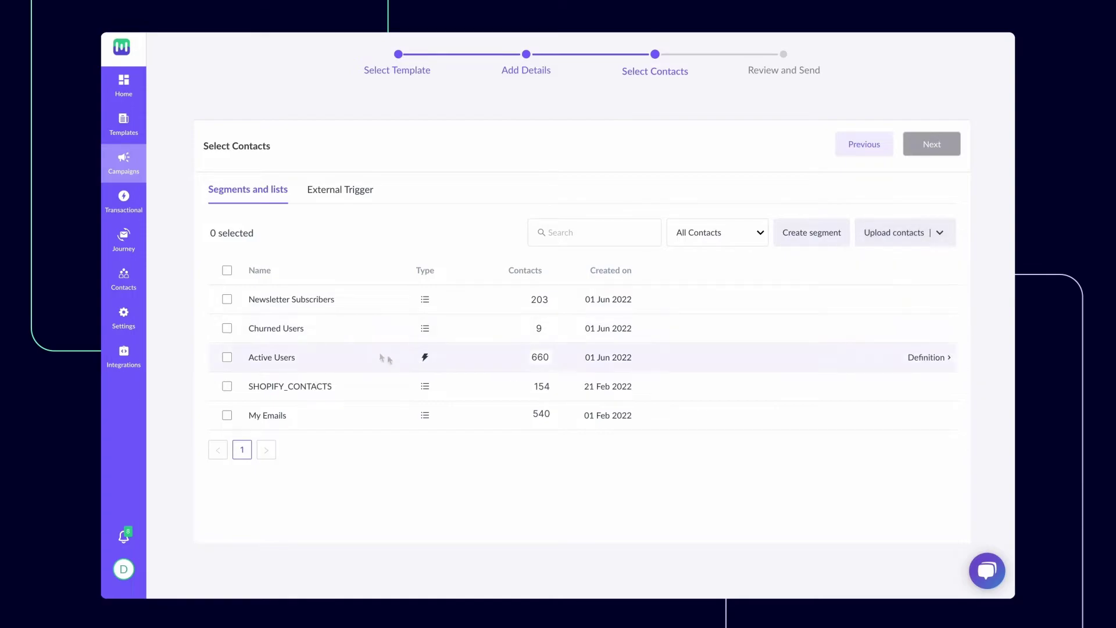
click(227, 299)
click(935, 149)
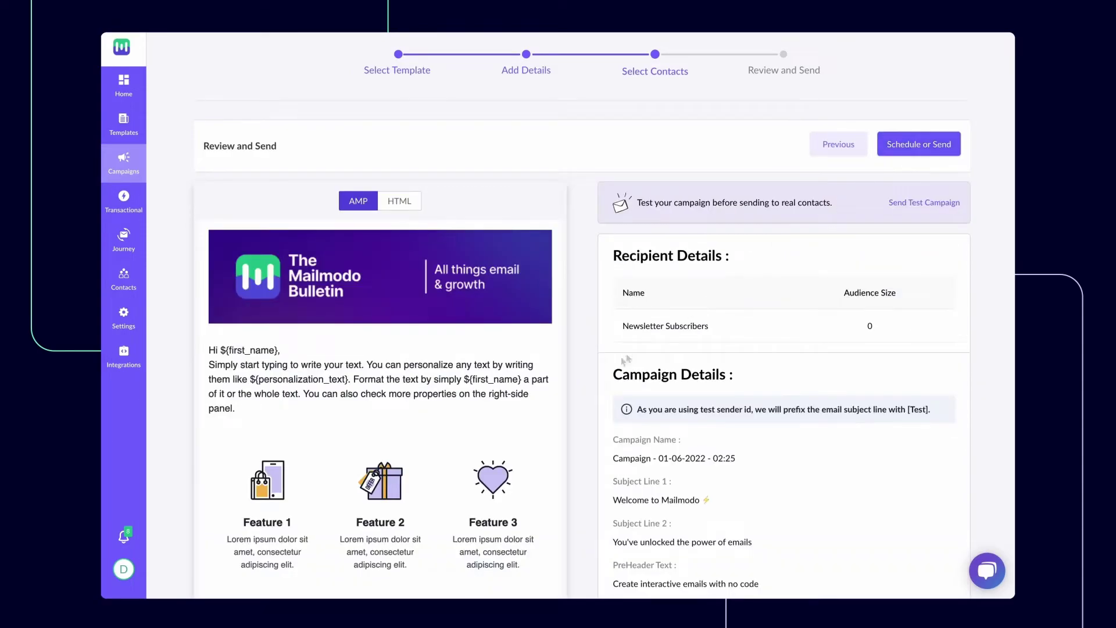
scroll(506, 428, down, 5)
scroll(498, 404, up, 5)
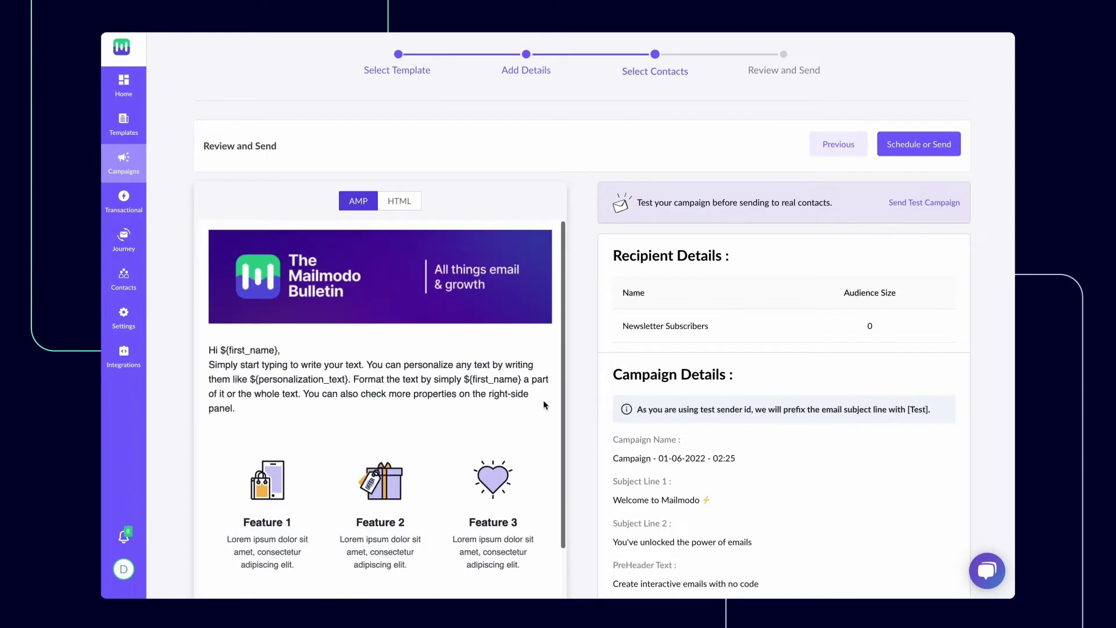
click(951, 152)
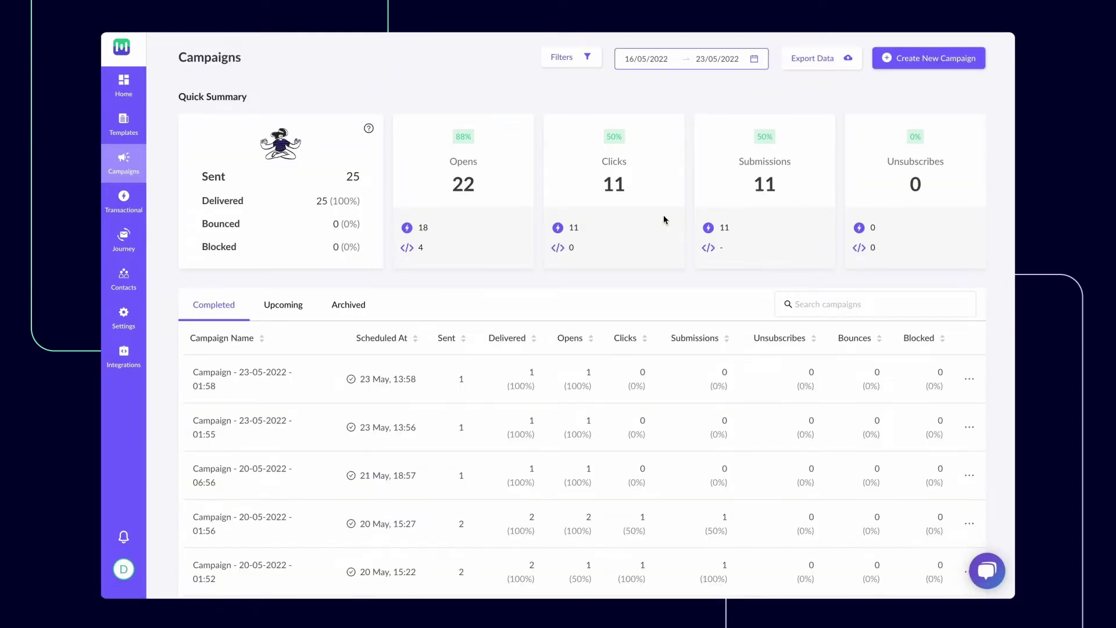
Open the first campaign's performance report and look over its results
click(274, 374)
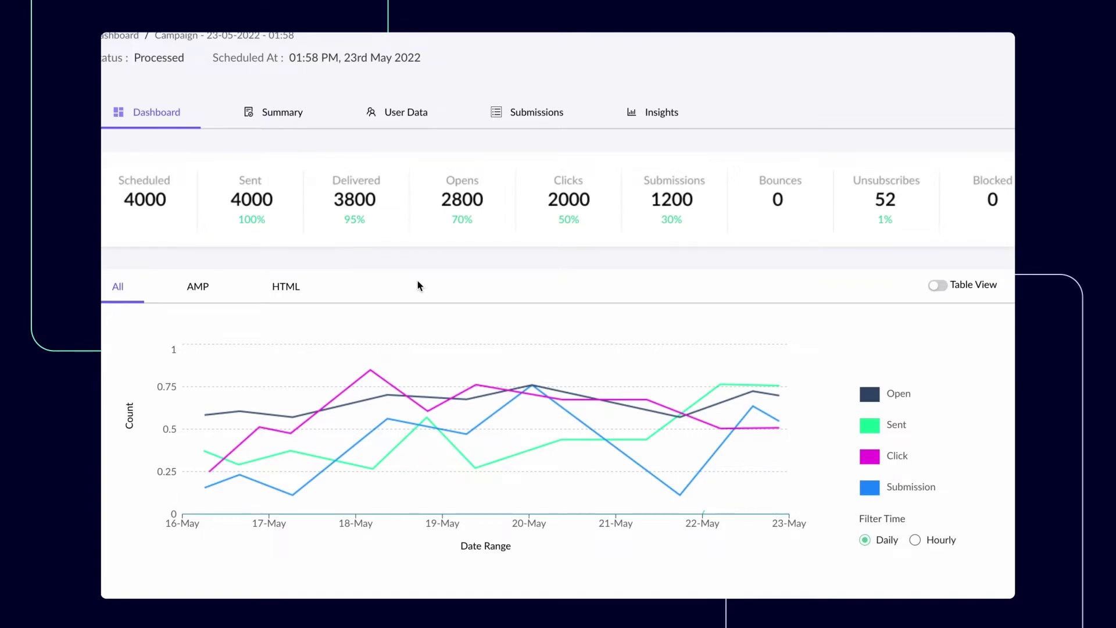
scroll(456, 287, down, 3)
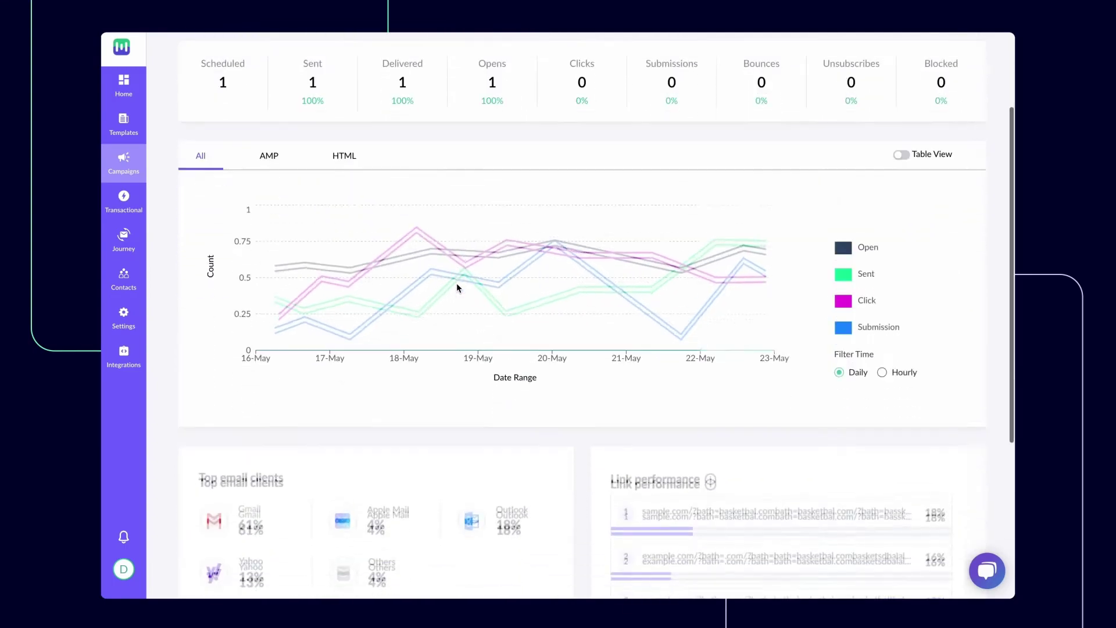
scroll(457, 285, down, 5)
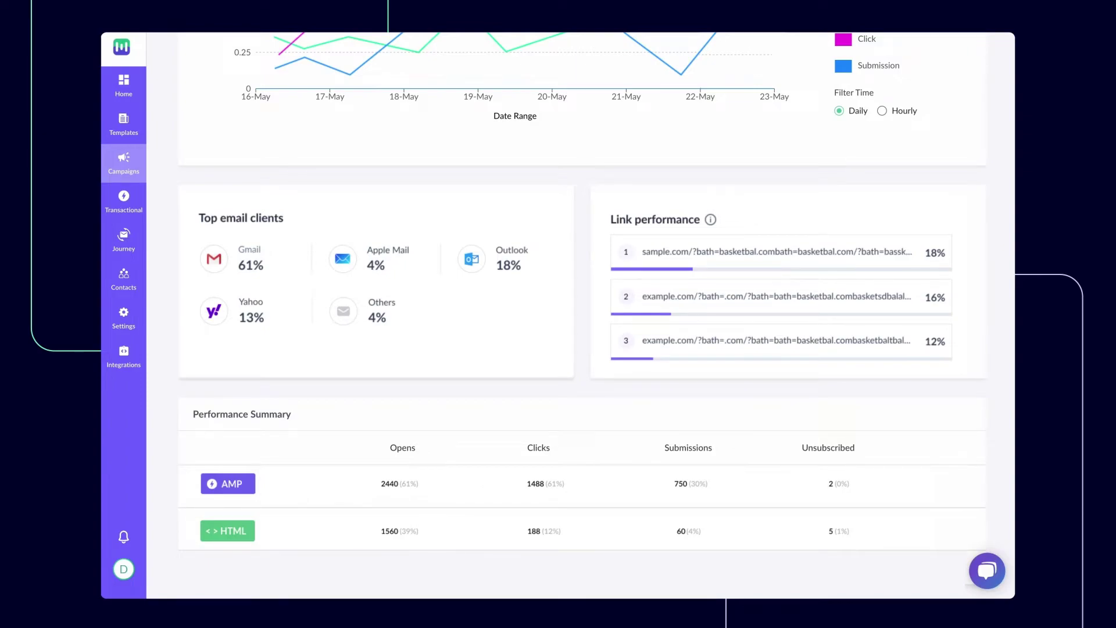
scroll(457, 288, up, 7)
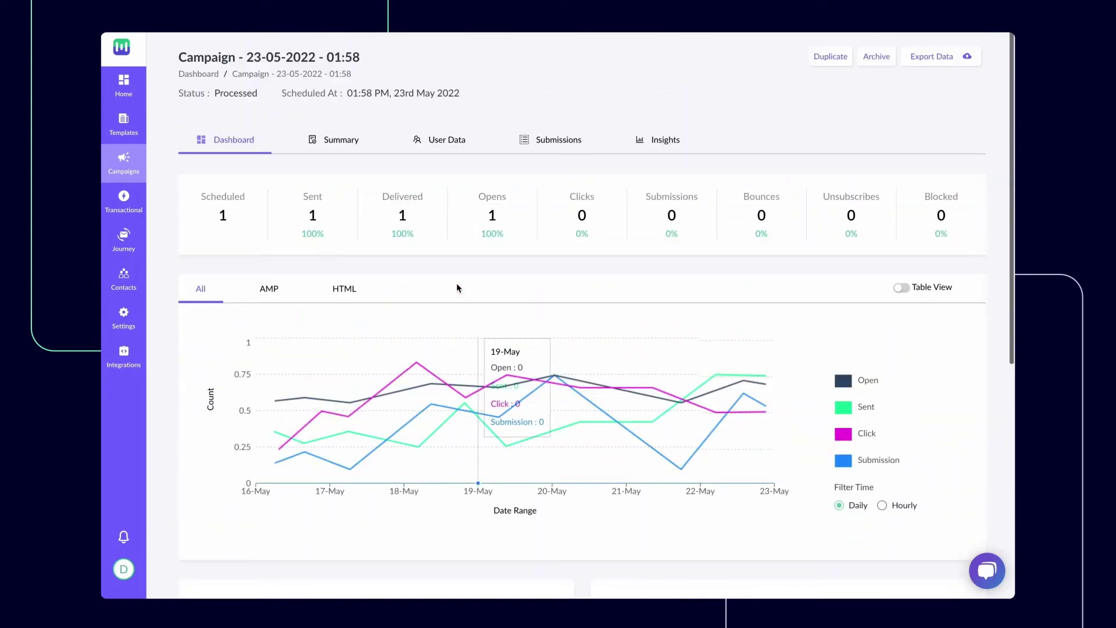
View the Summary, User Data, Submissions and Insights tabs, and check the Export Data options
click(312, 141)
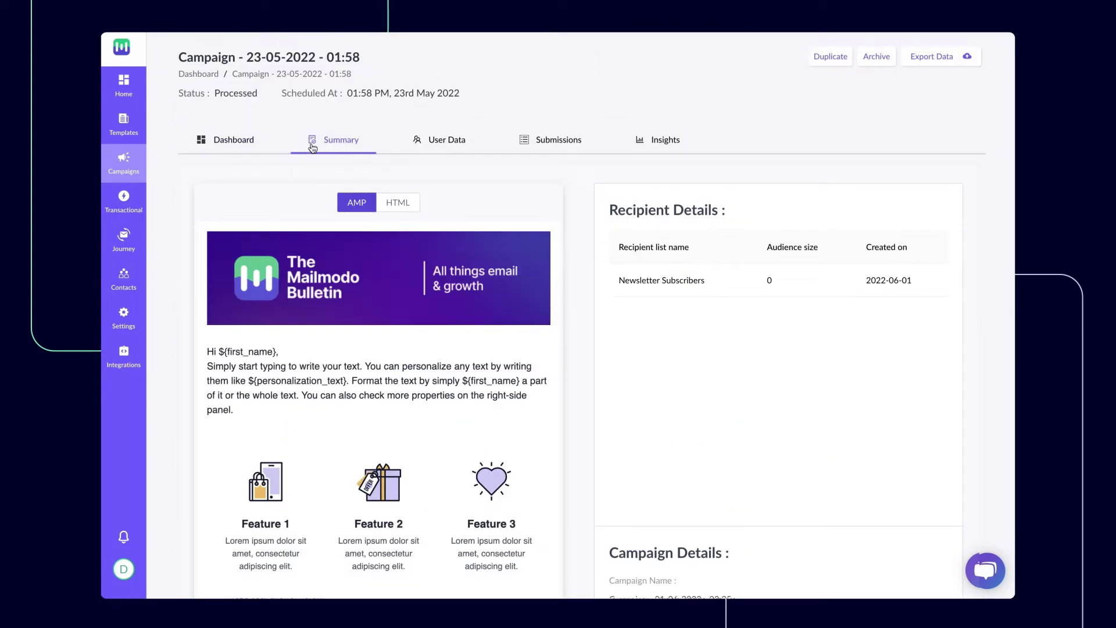
click(420, 144)
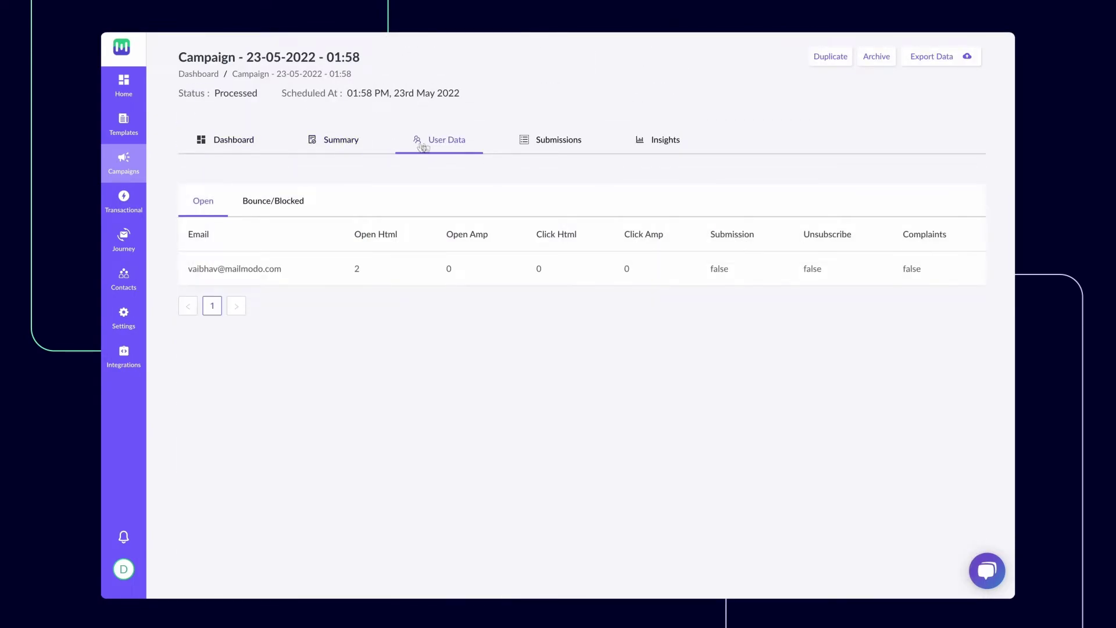
click(534, 144)
click(647, 141)
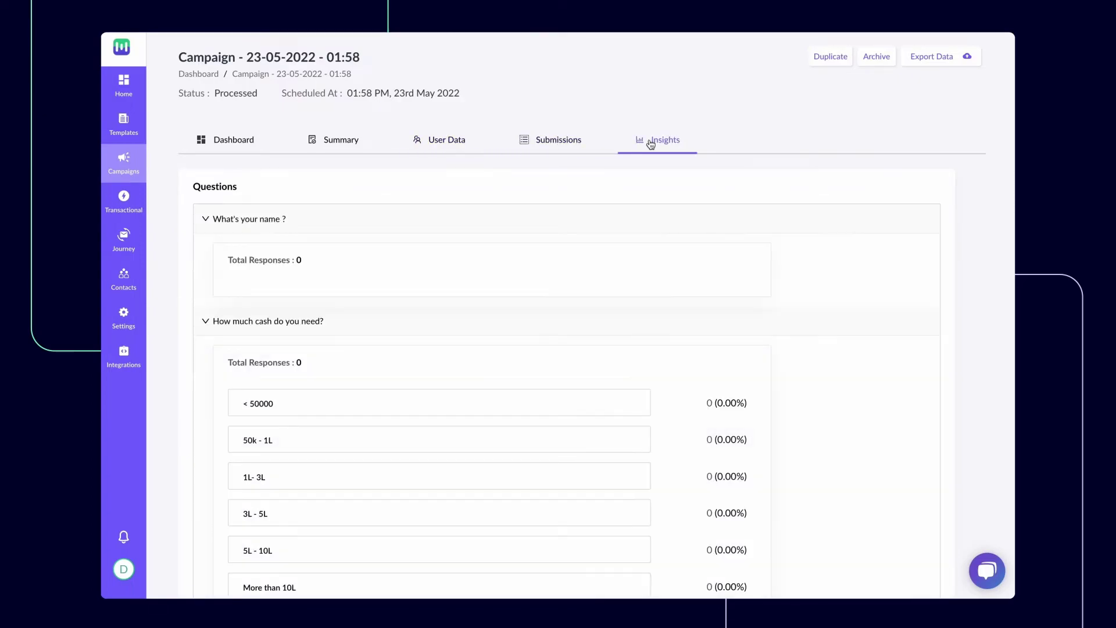
click(936, 61)
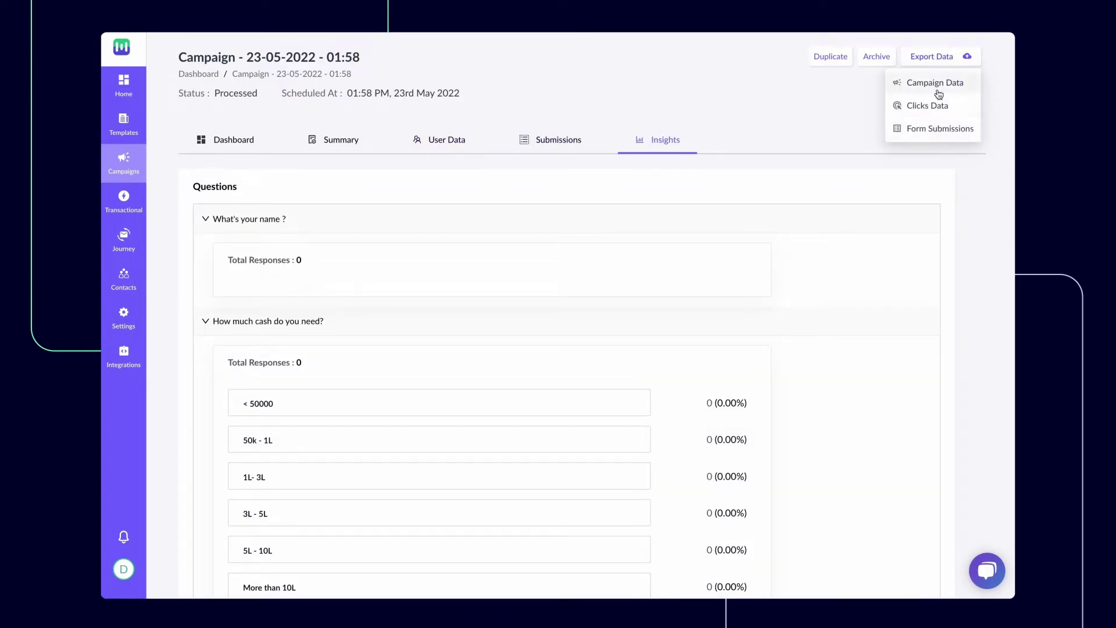
click(942, 103)
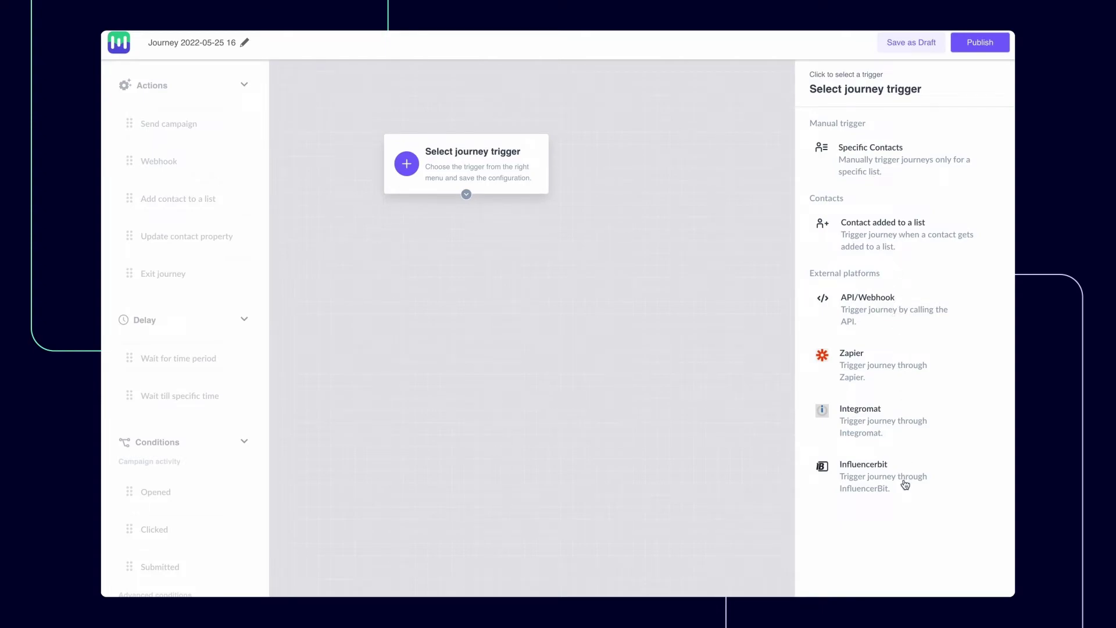
Save Specific Contacts as the trigger and connect a Send campaign step after it
click(868, 167)
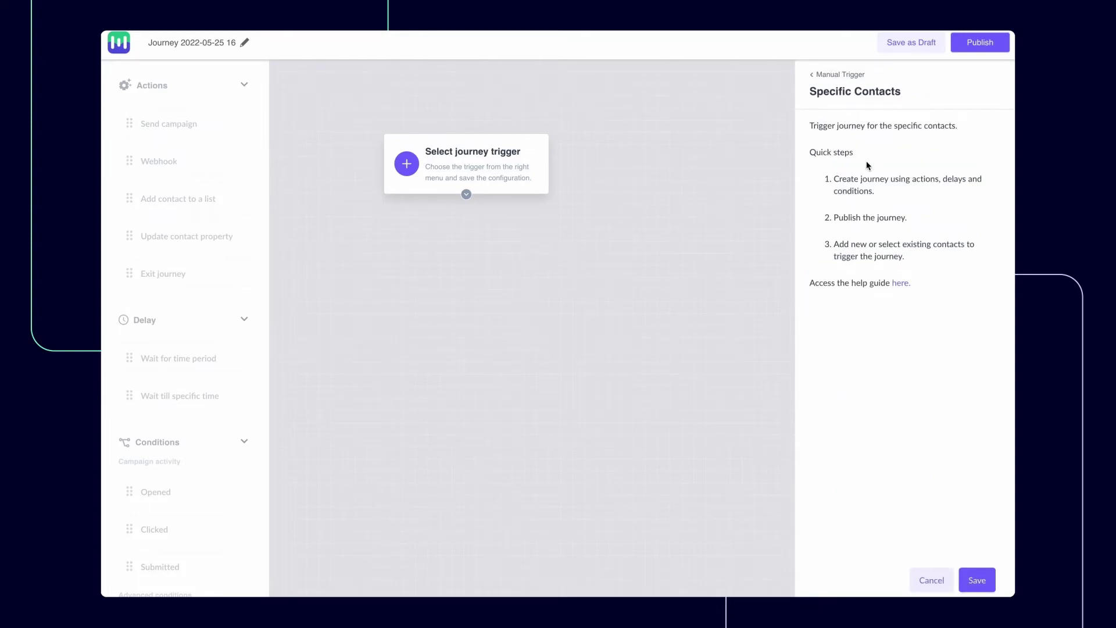
click(987, 582)
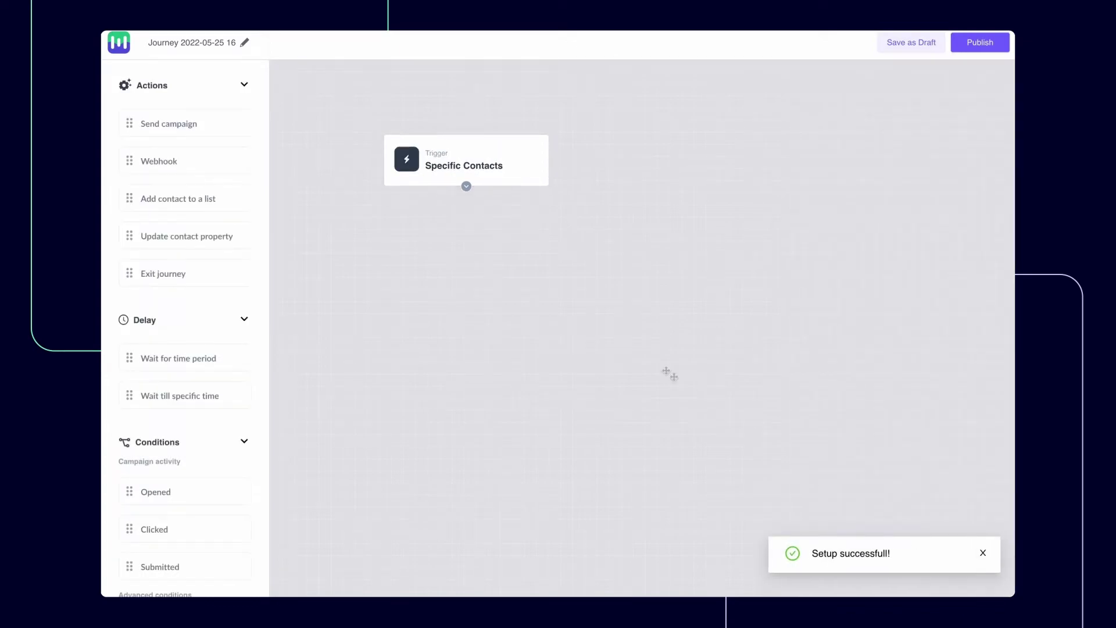
drag(202, 135, 494, 287)
drag(466, 186, 509, 265)
Add a Wait till specific time step and a second Send campaign, chained after the first
drag(192, 123, 718, 519)
drag(247, 395, 537, 402)
drag(509, 316, 618, 399)
drag(619, 449, 714, 504)
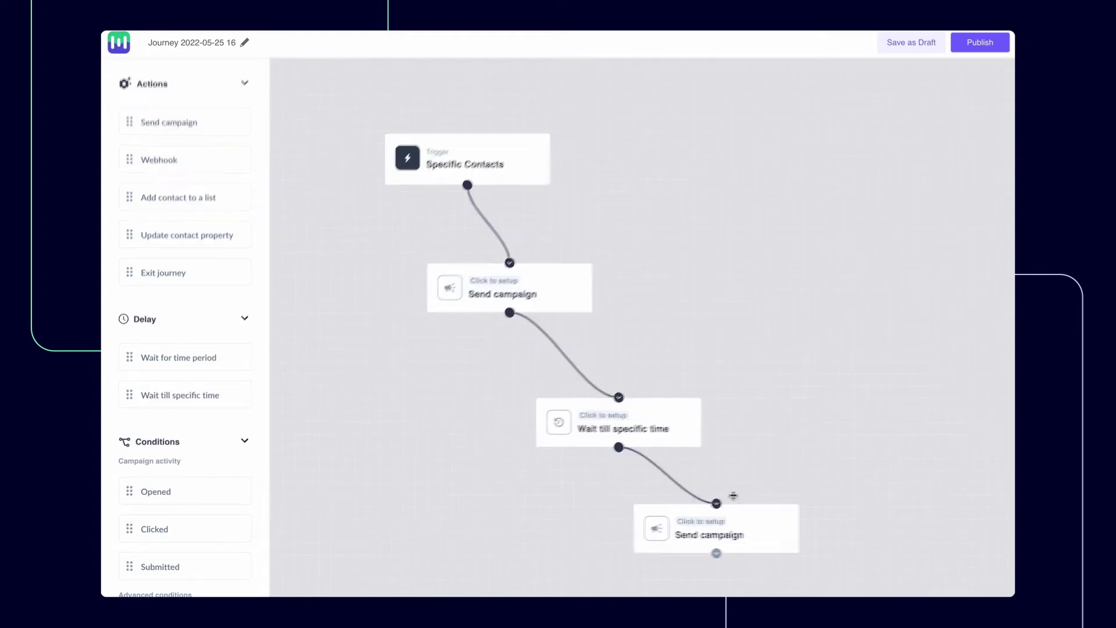
scroll(313, 429, down, 2)
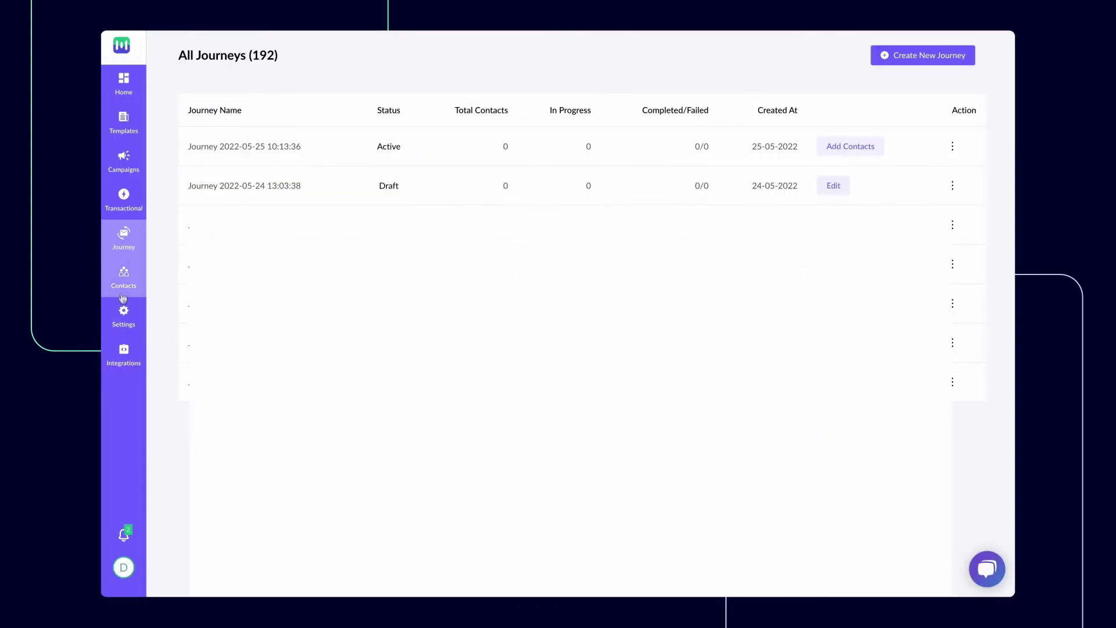
Start a new contact segment named 'Inactive Users'
click(124, 278)
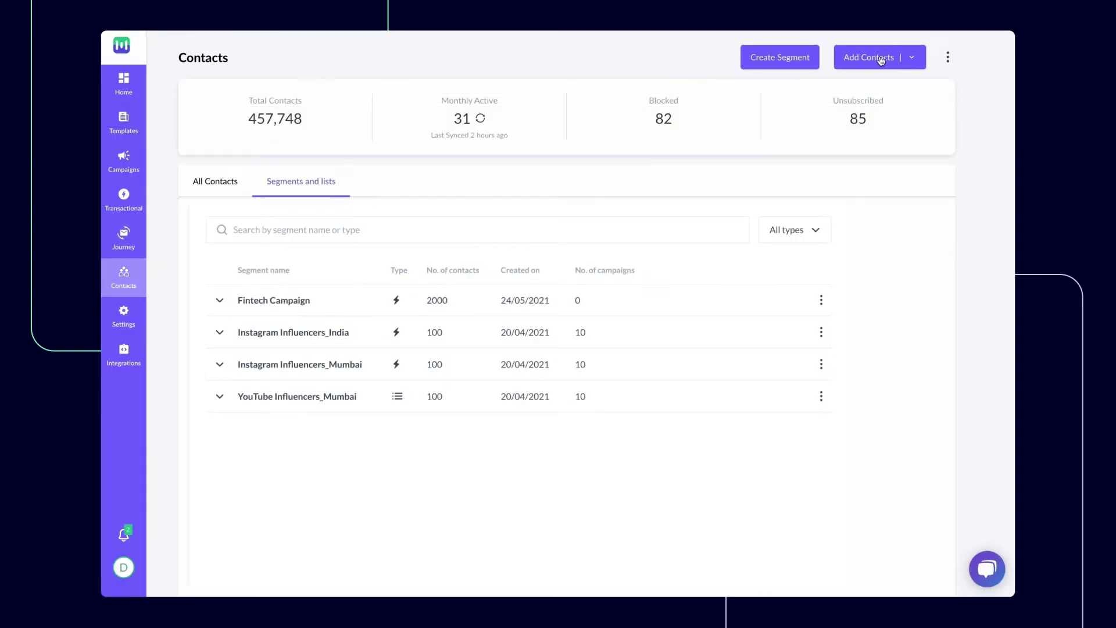
click(913, 58)
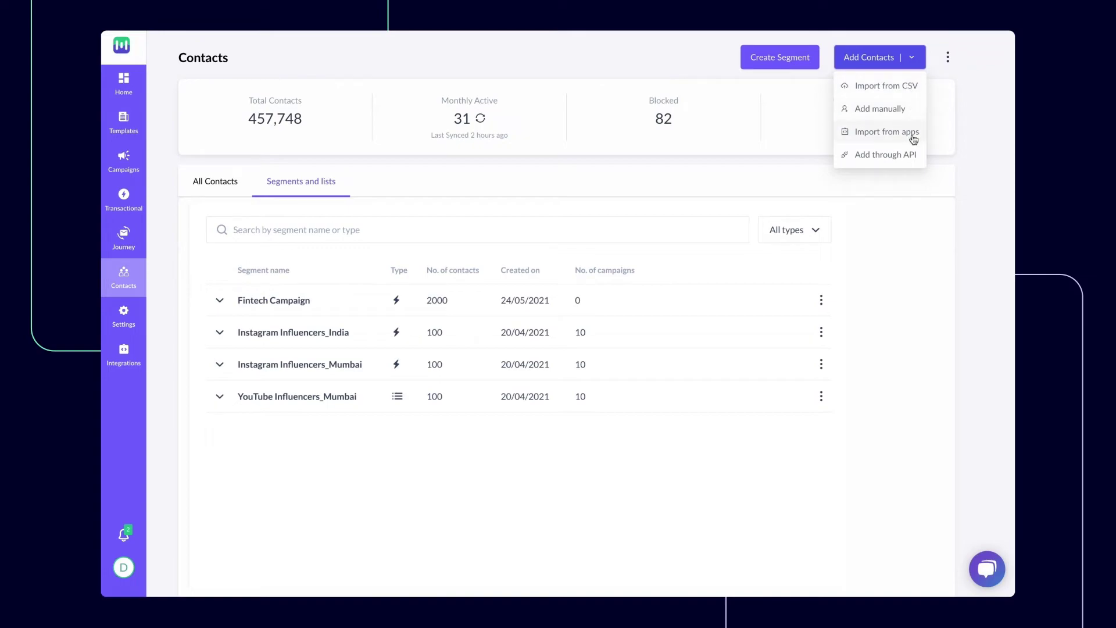
click(796, 61)
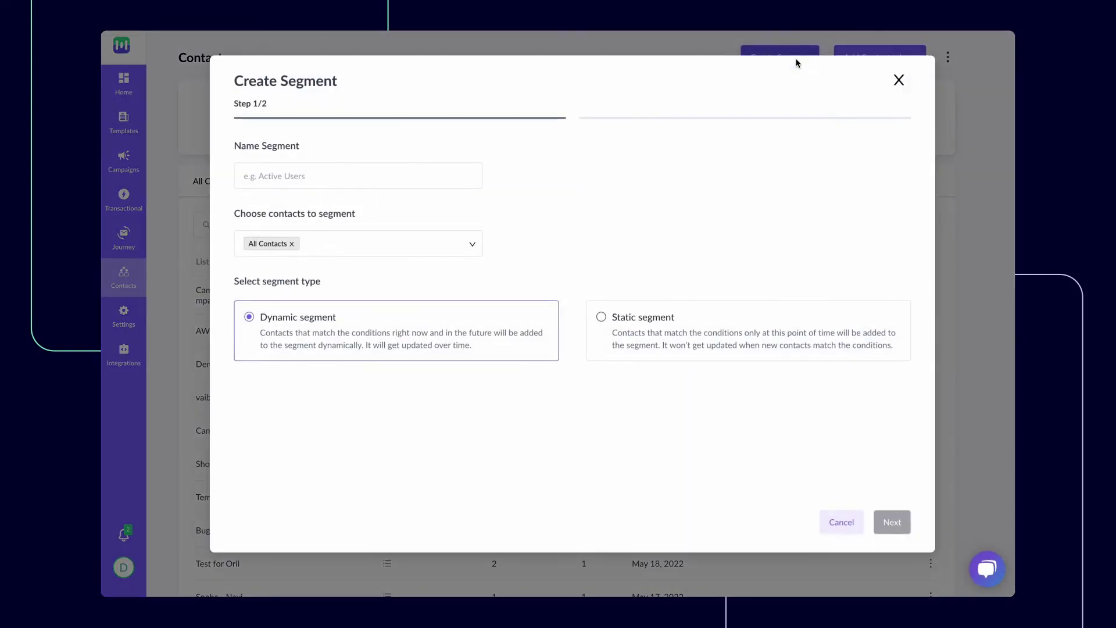
click(464, 175)
text(Inactive Users)
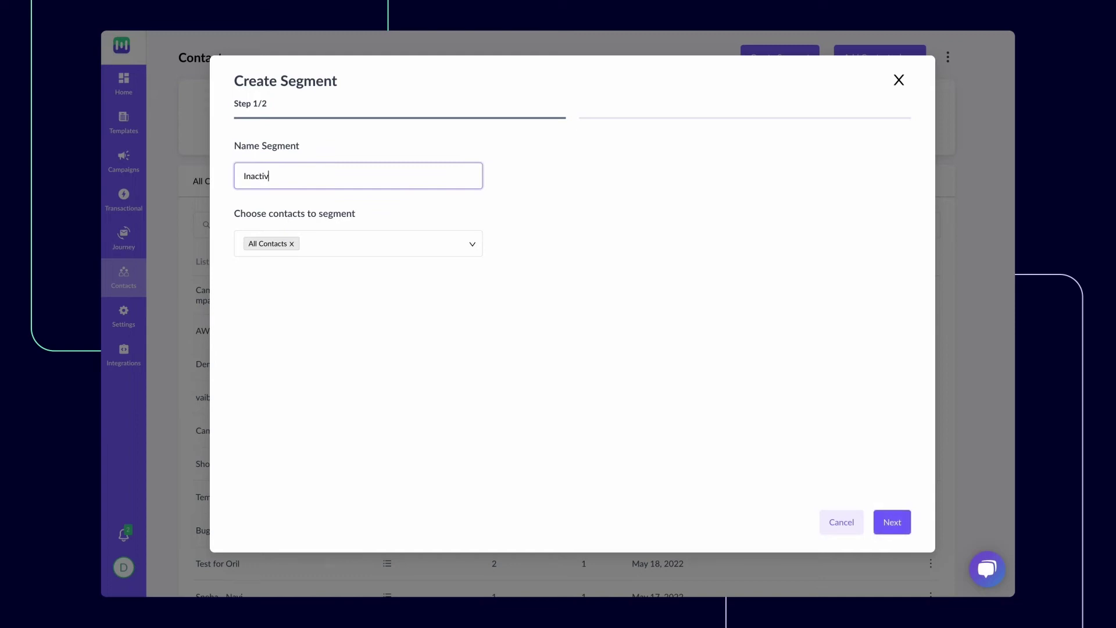
click(891, 521)
Set the condition Campaign Activity > User has not opened > Any Campaigns in the last 30 days
click(347, 196)
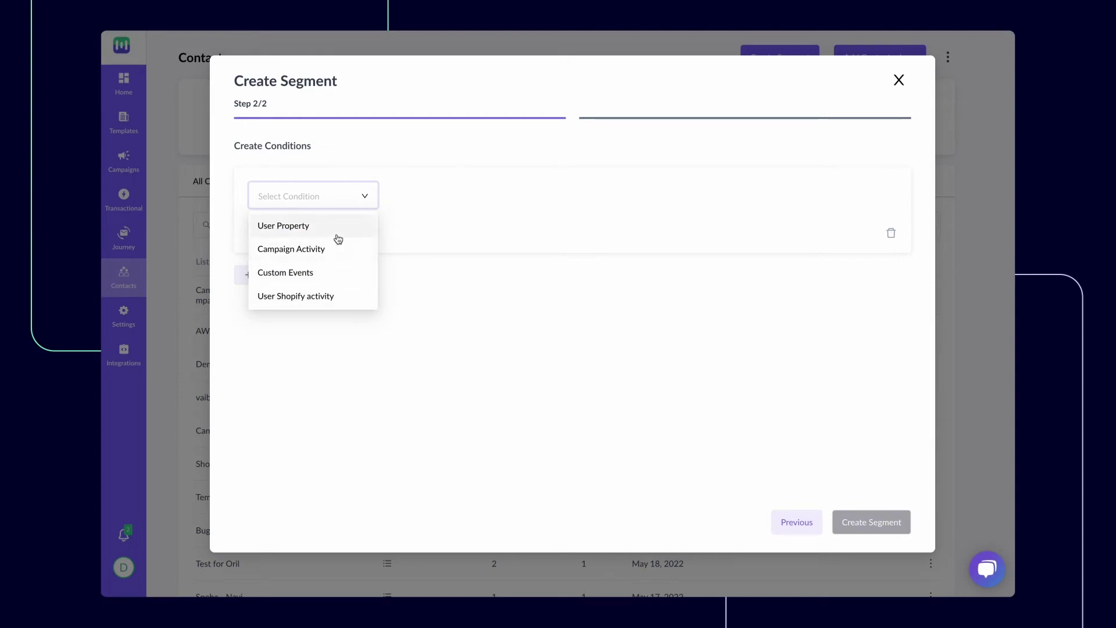
click(361, 250)
click(437, 204)
click(474, 249)
click(560, 197)
click(573, 256)
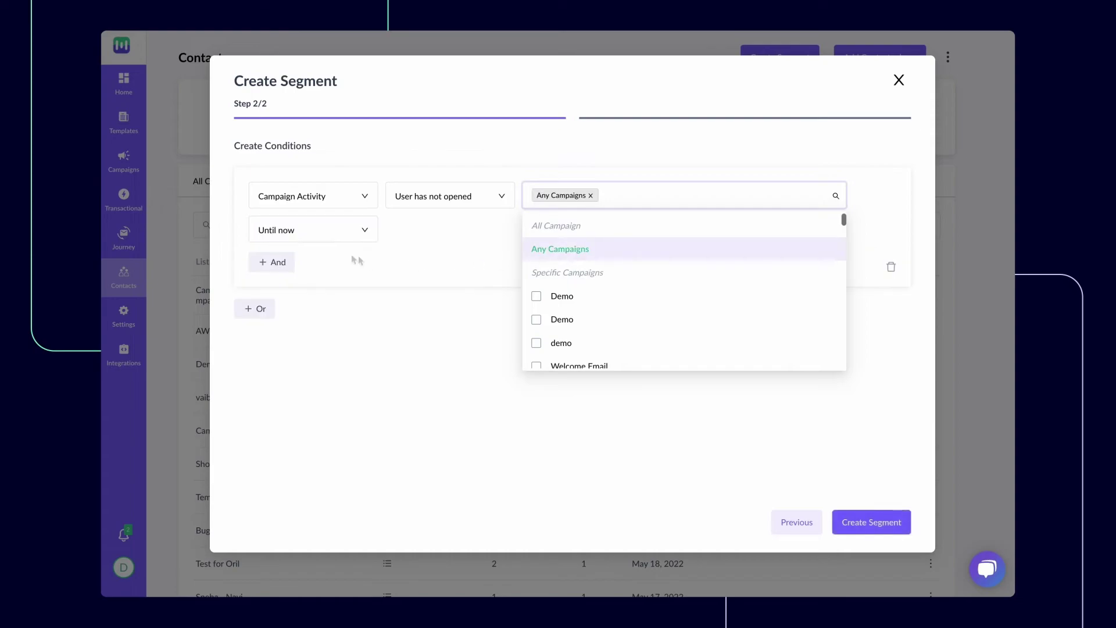
click(326, 230)
click(326, 305)
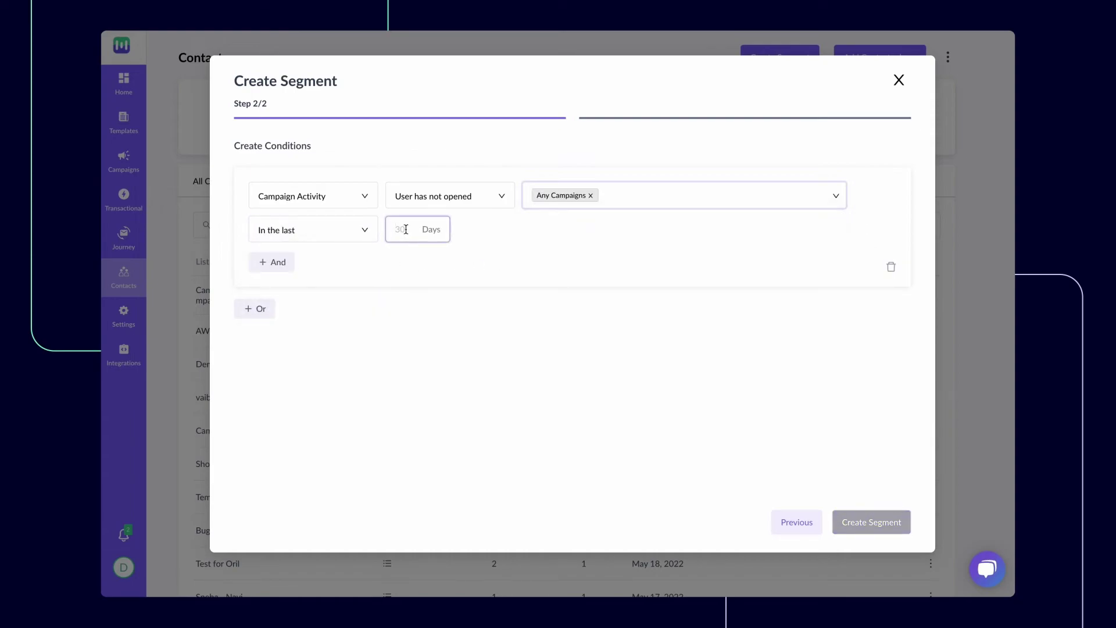
text(30)
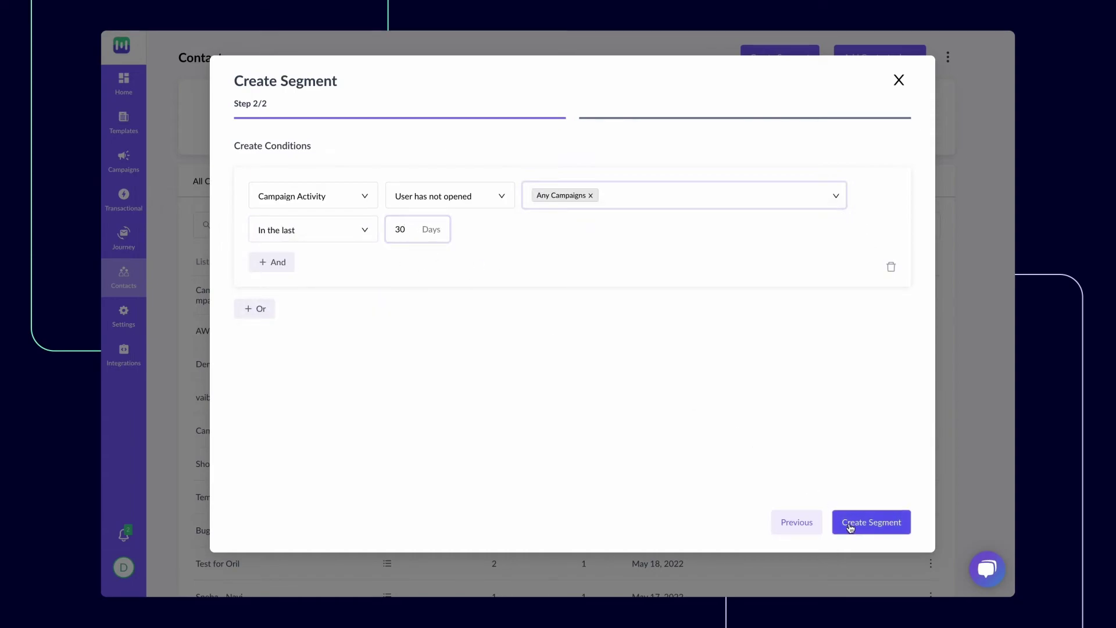
click(850, 527)
Enter a new sender email in Settings and look at the AWS SES setup without saving
click(124, 317)
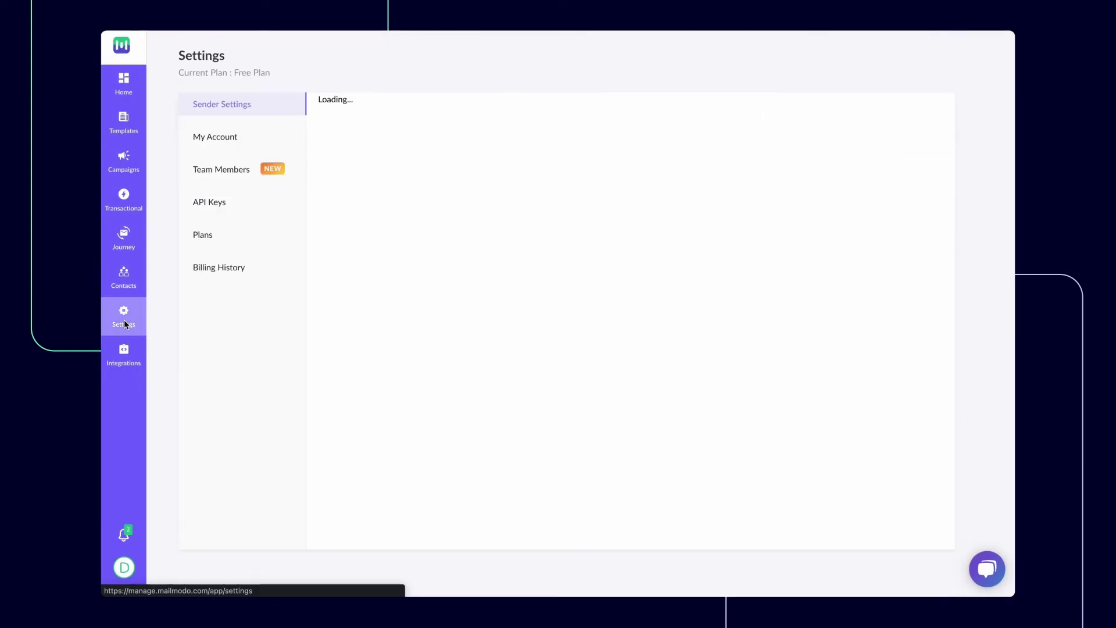
click(368, 199)
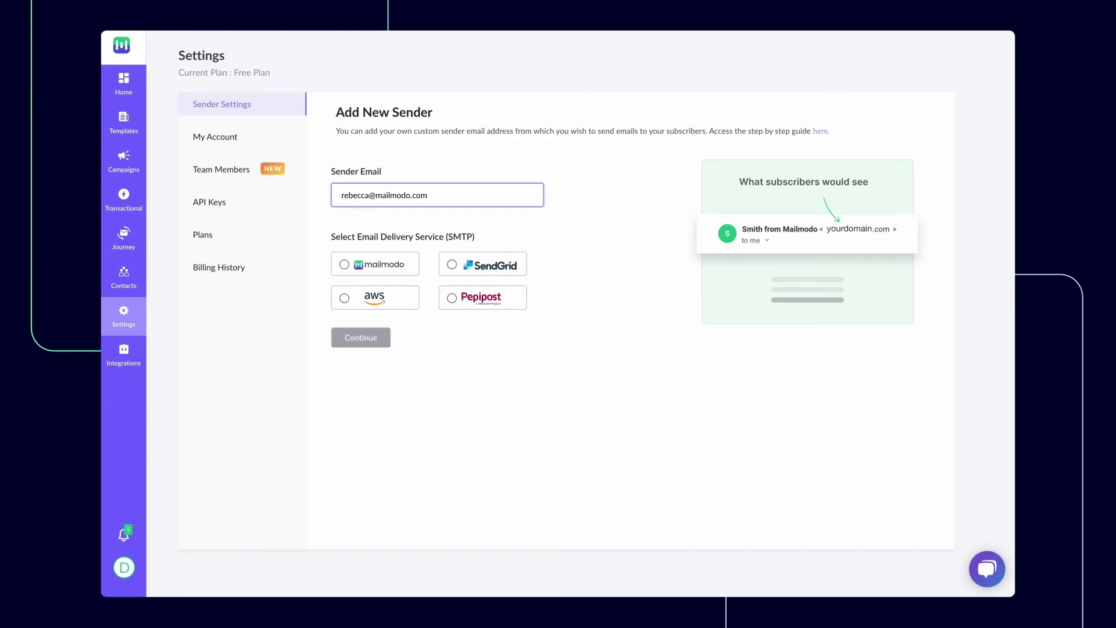
click(377, 300)
click(379, 333)
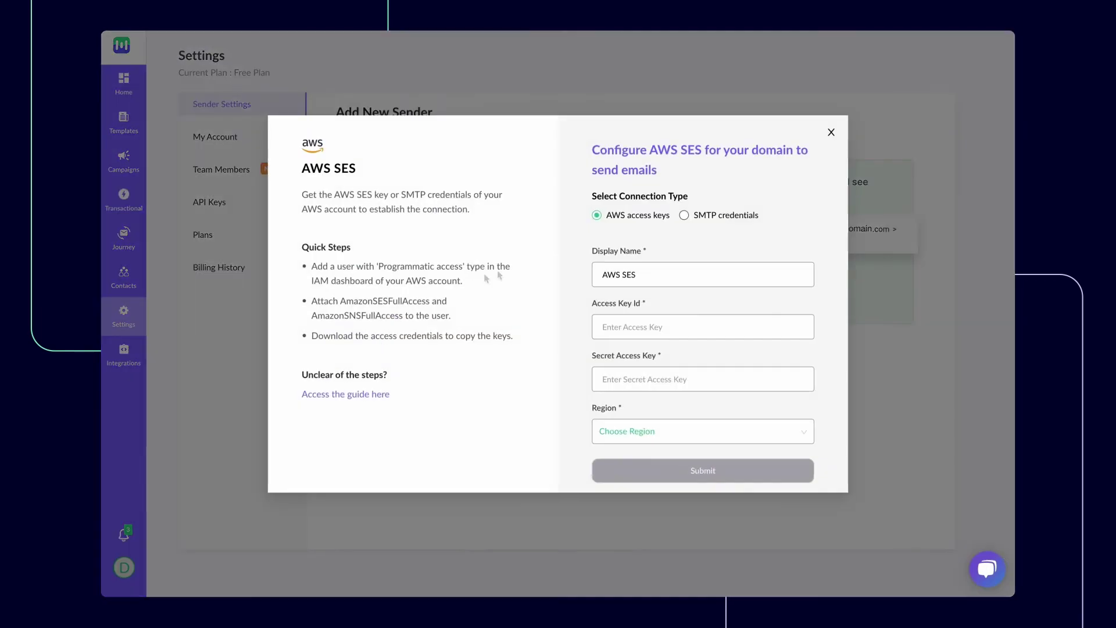
click(687, 220)
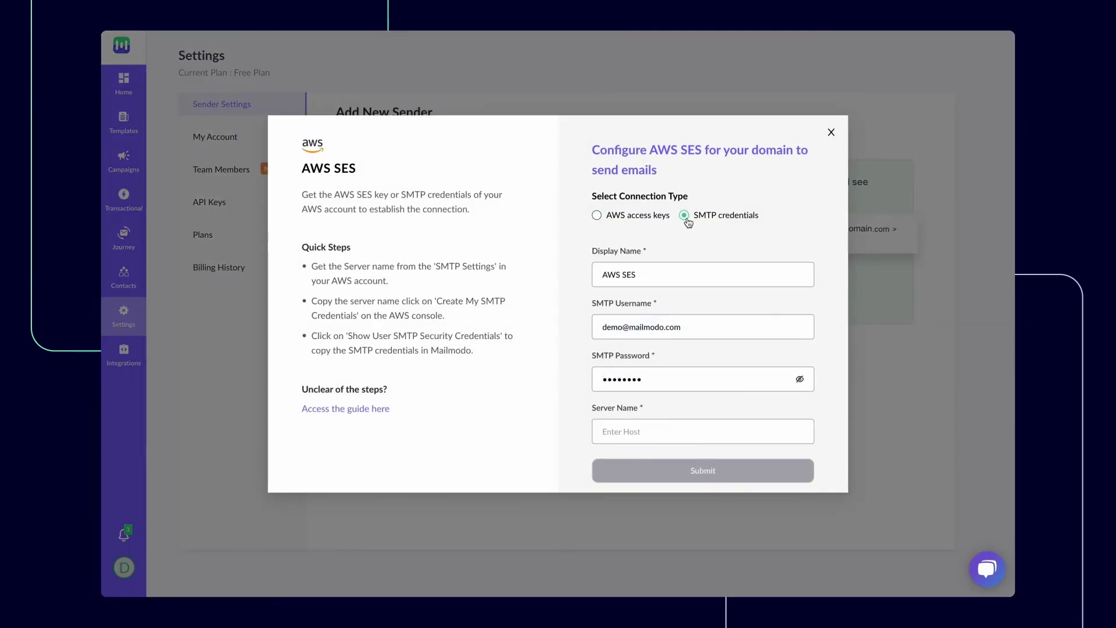
click(599, 217)
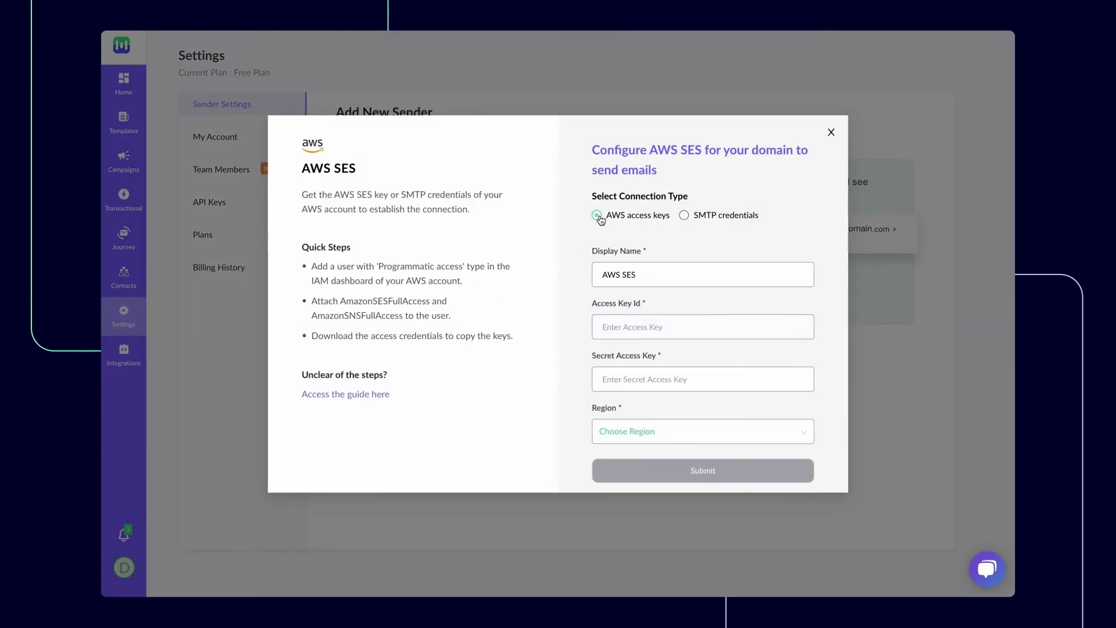
click(831, 133)
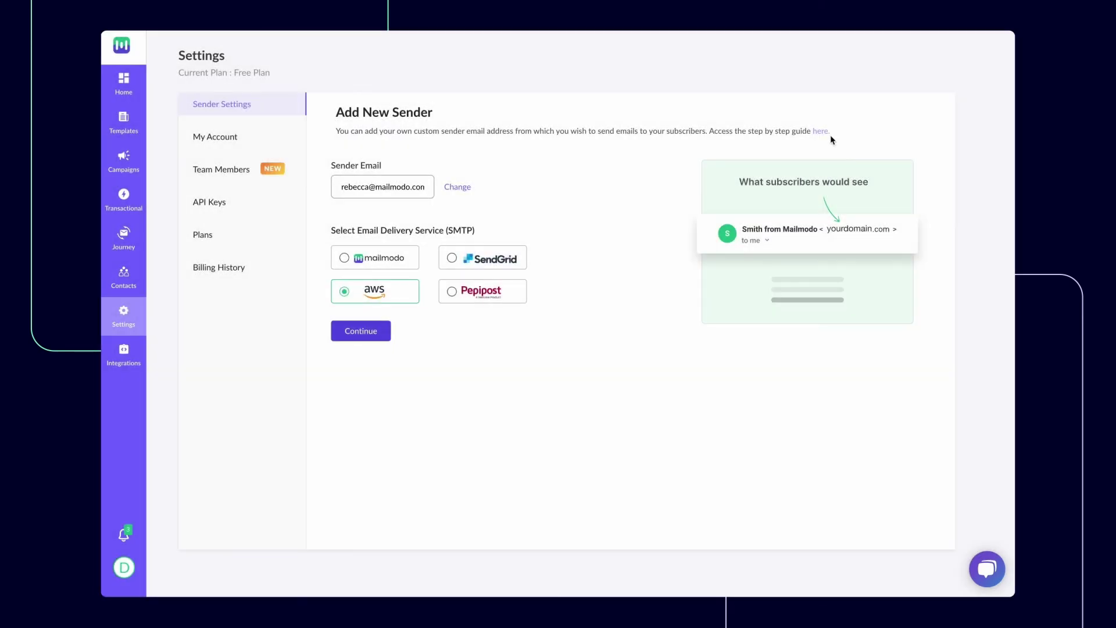
Choose Mailmodo as the delivery service, continue, and defer the AMP approval form
click(384, 261)
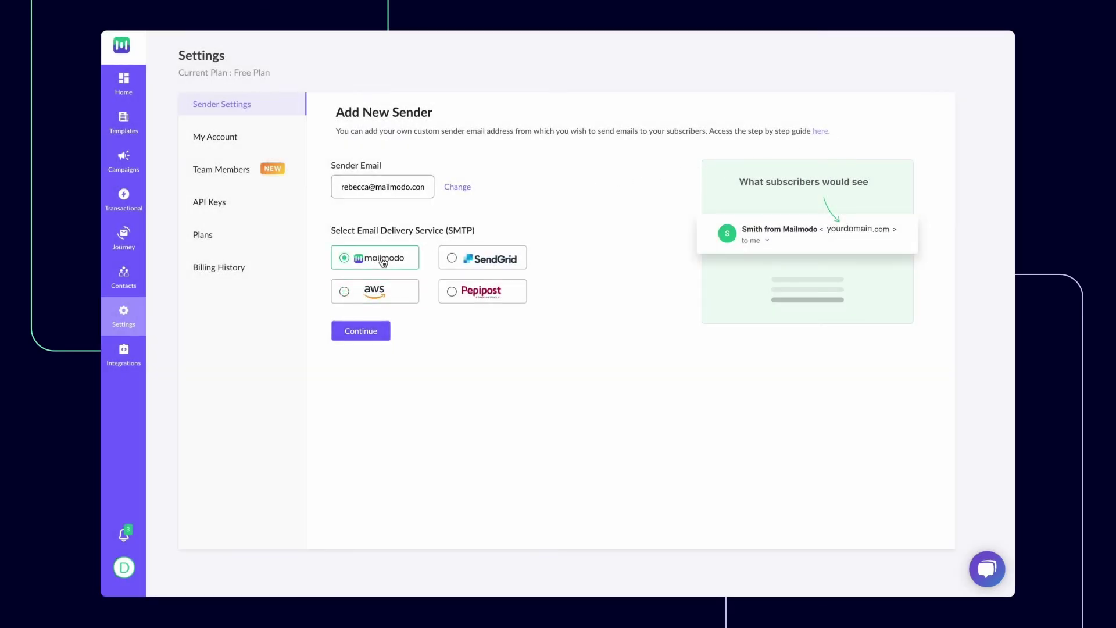
click(361, 331)
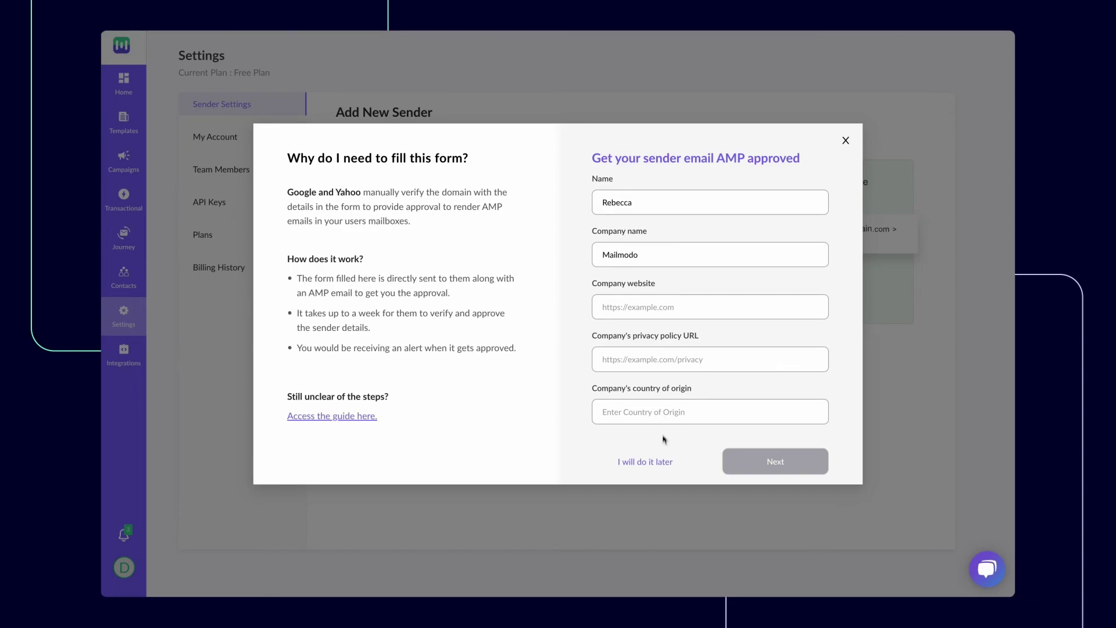
click(663, 465)
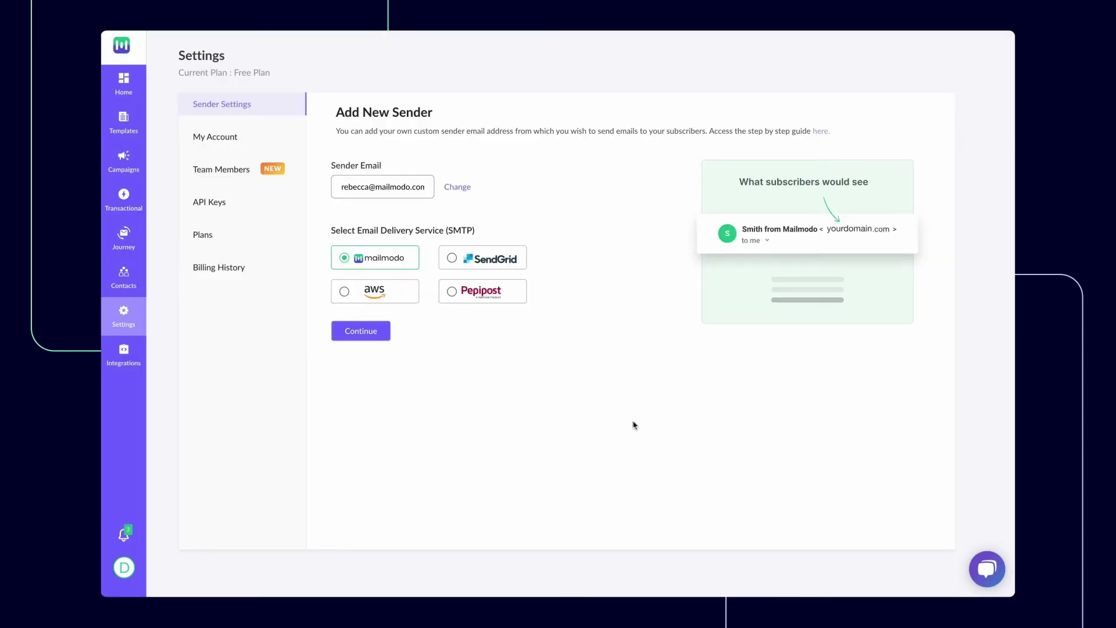
Browse Integrations, with GoogleSheet, Shopify, Calendly and Webhook shown as connected
click(123, 358)
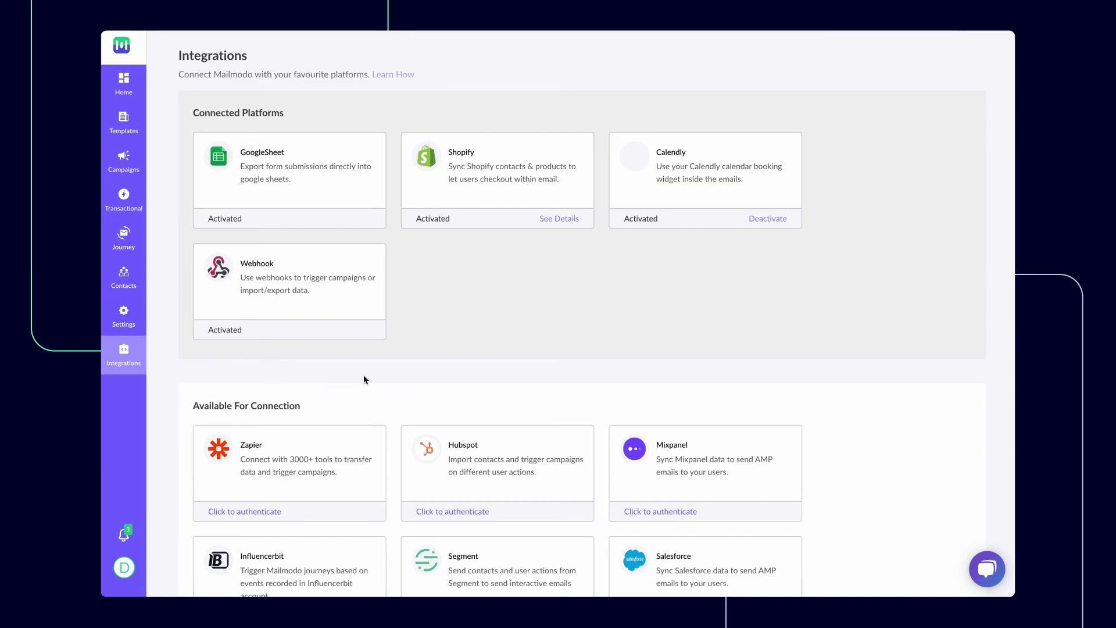
scroll(364, 376, down, 3)
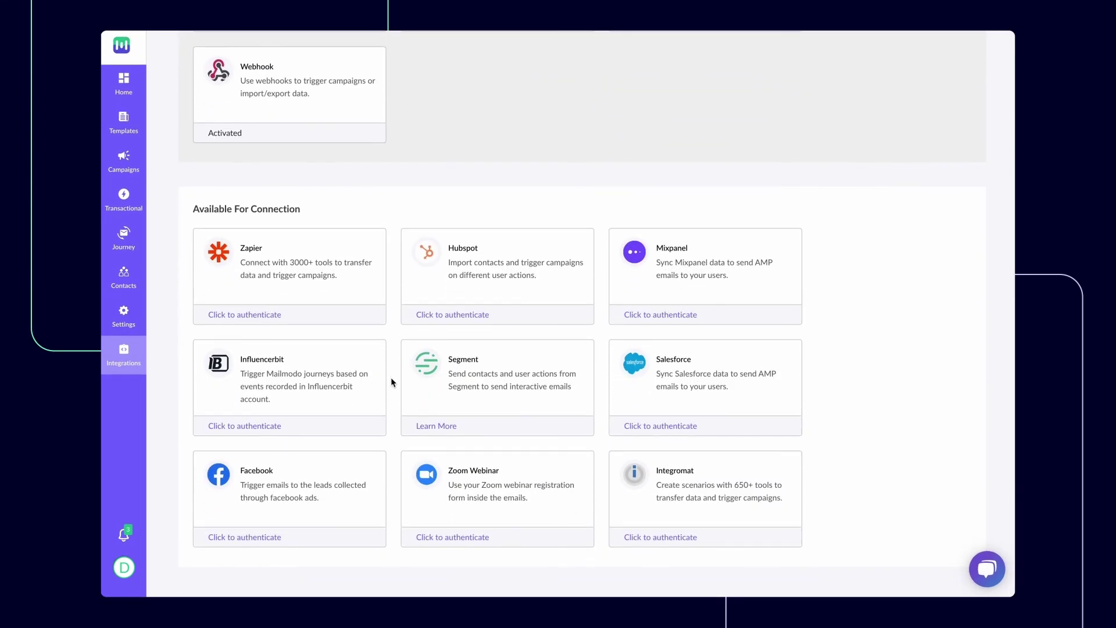
scroll(391, 379, up, 3)
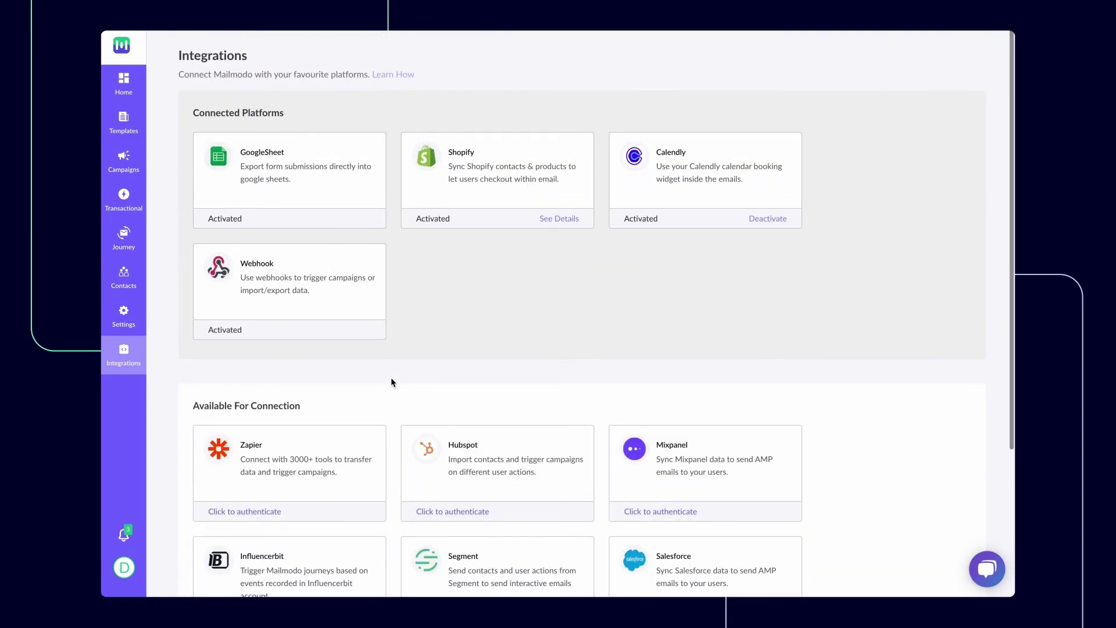